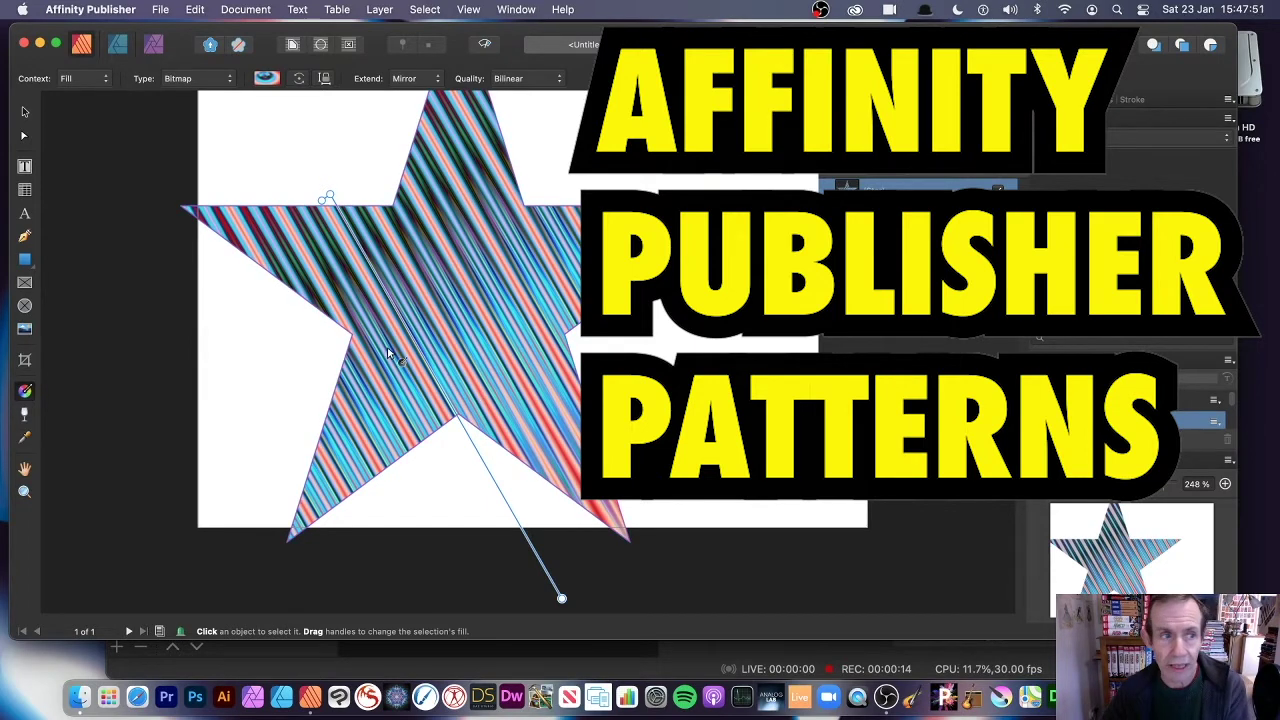
Step: Select the star filled with the striped bitmap pattern using the Move Tool
click(24, 118)
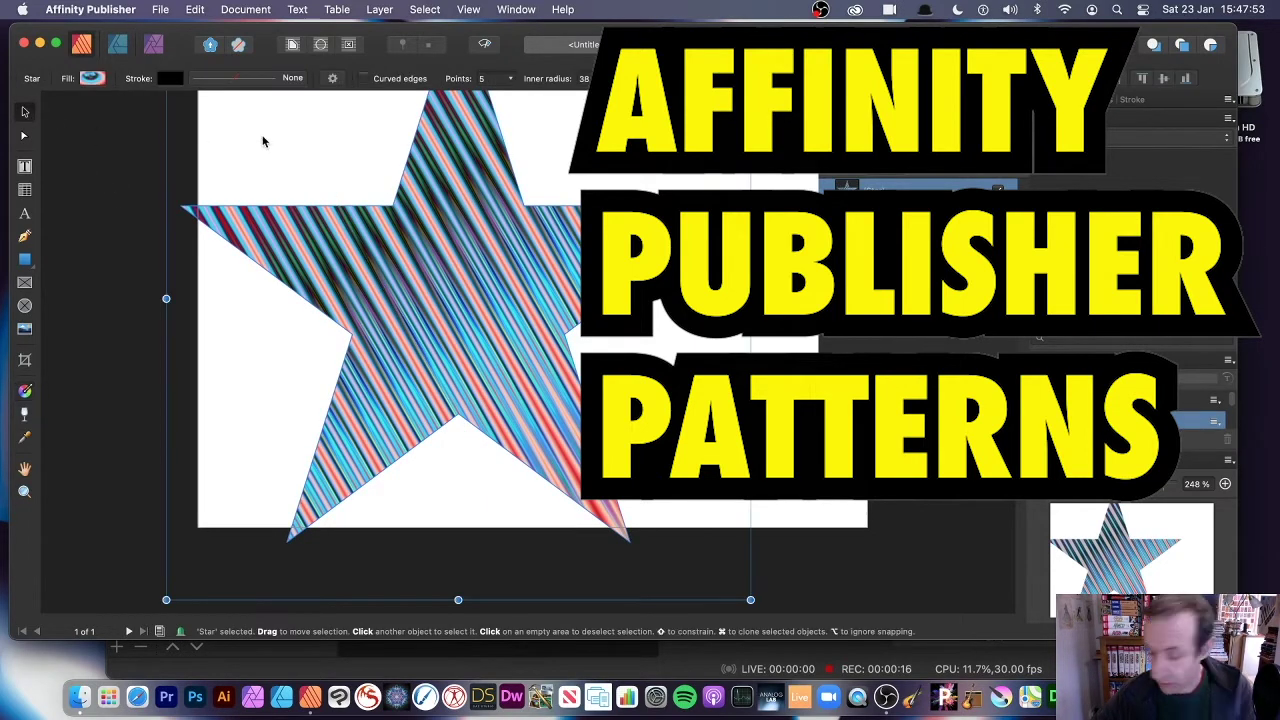
Step: Delete the star and draw a new rectangle across the middle of the page
key(Delete)
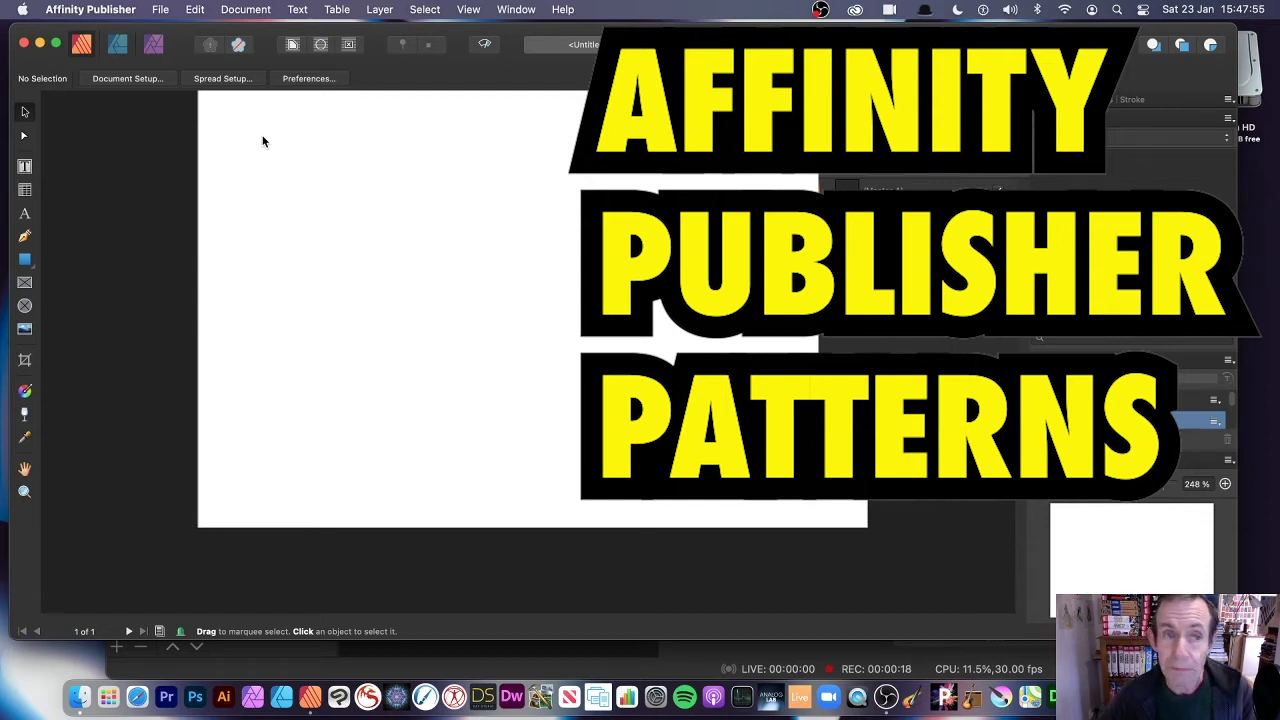
click(25, 260)
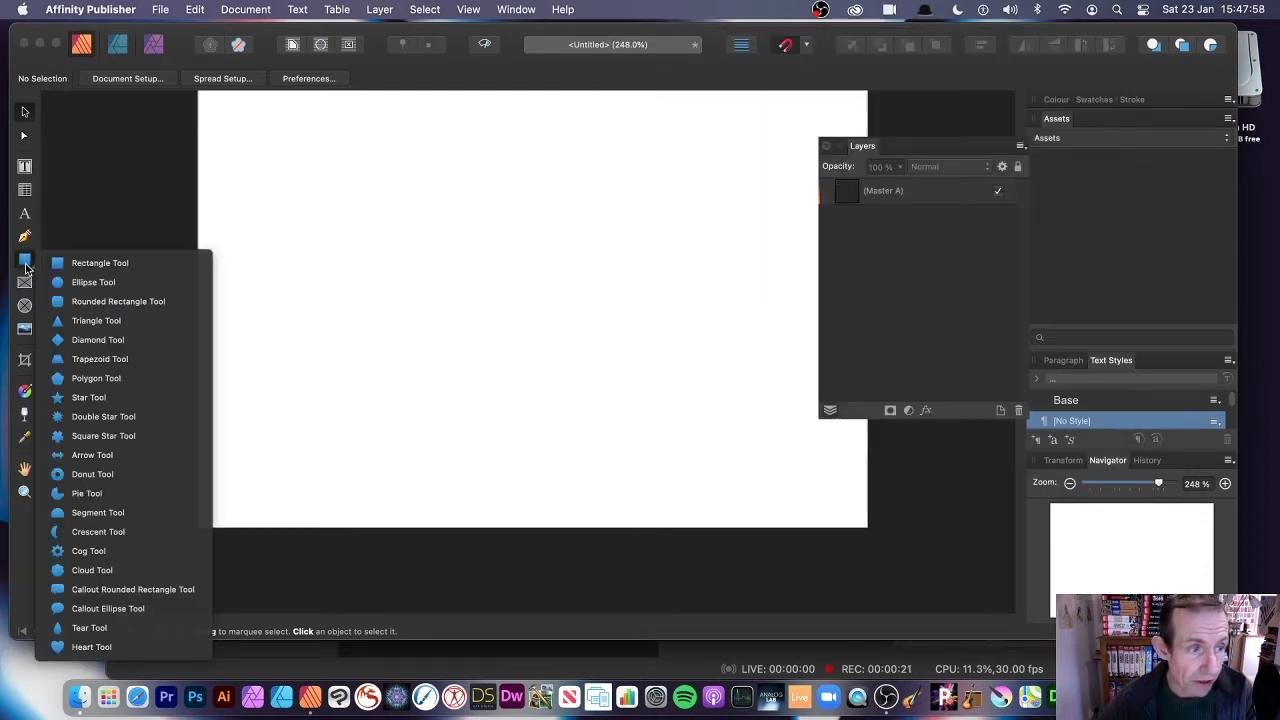
click(125, 262)
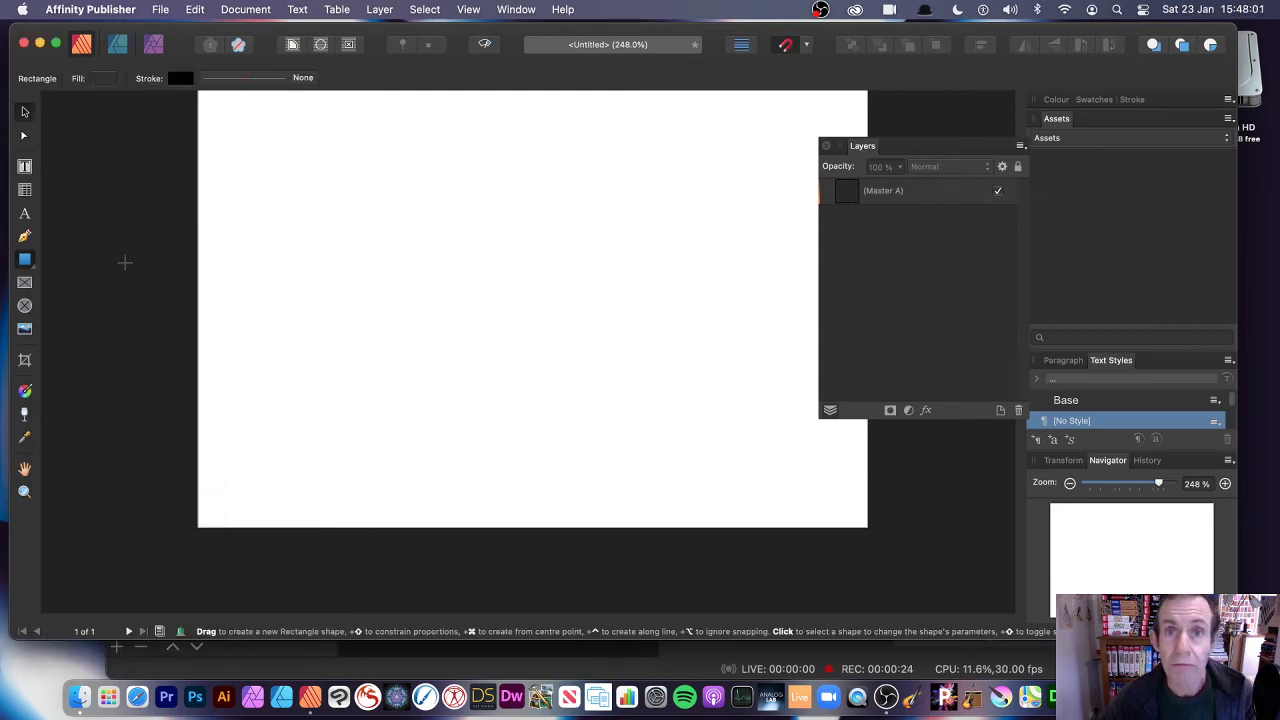
drag(372, 146, 764, 448)
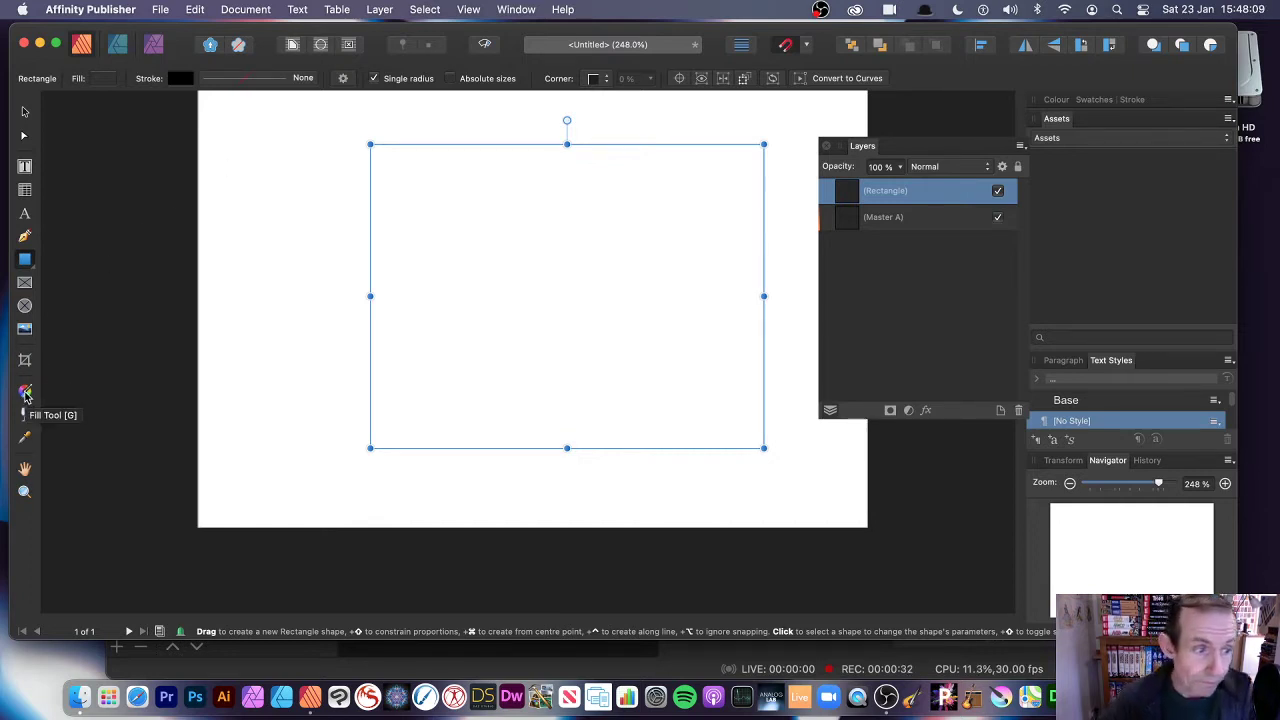
Step: Give the rectangle a linear gradient fill, then change its fill type to Bitmap
click(25, 393)
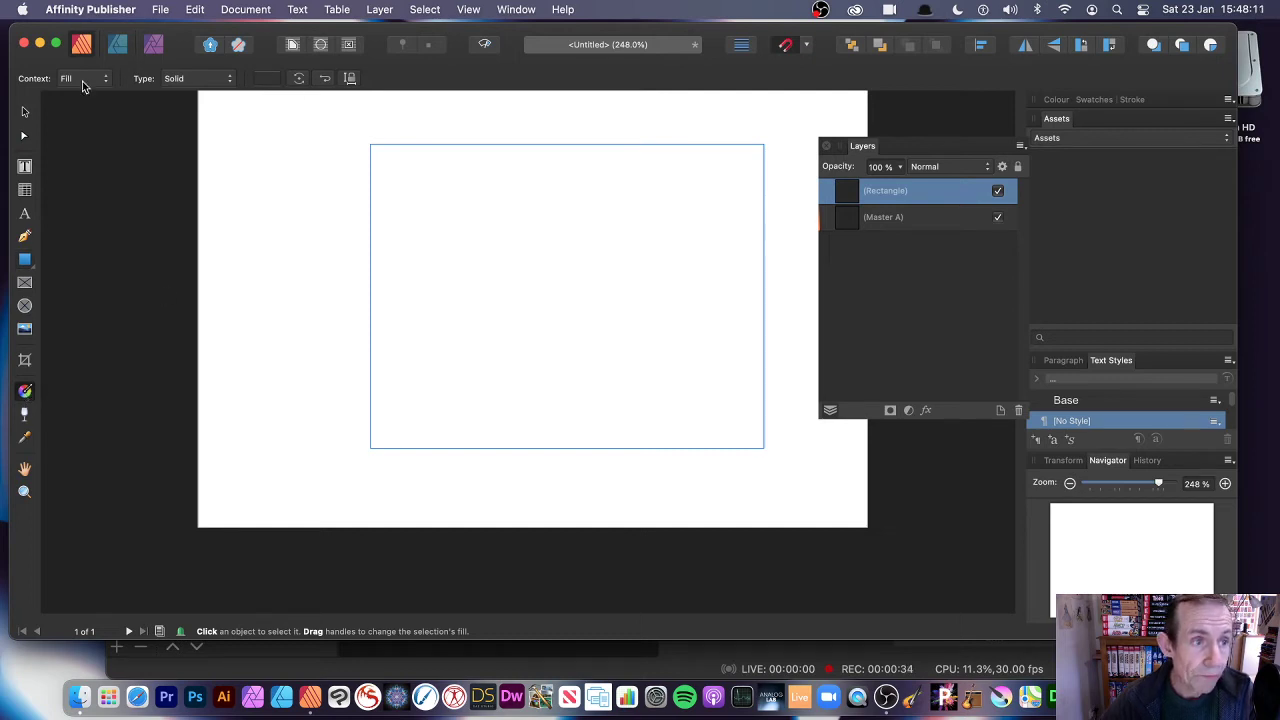
drag(471, 177, 700, 358)
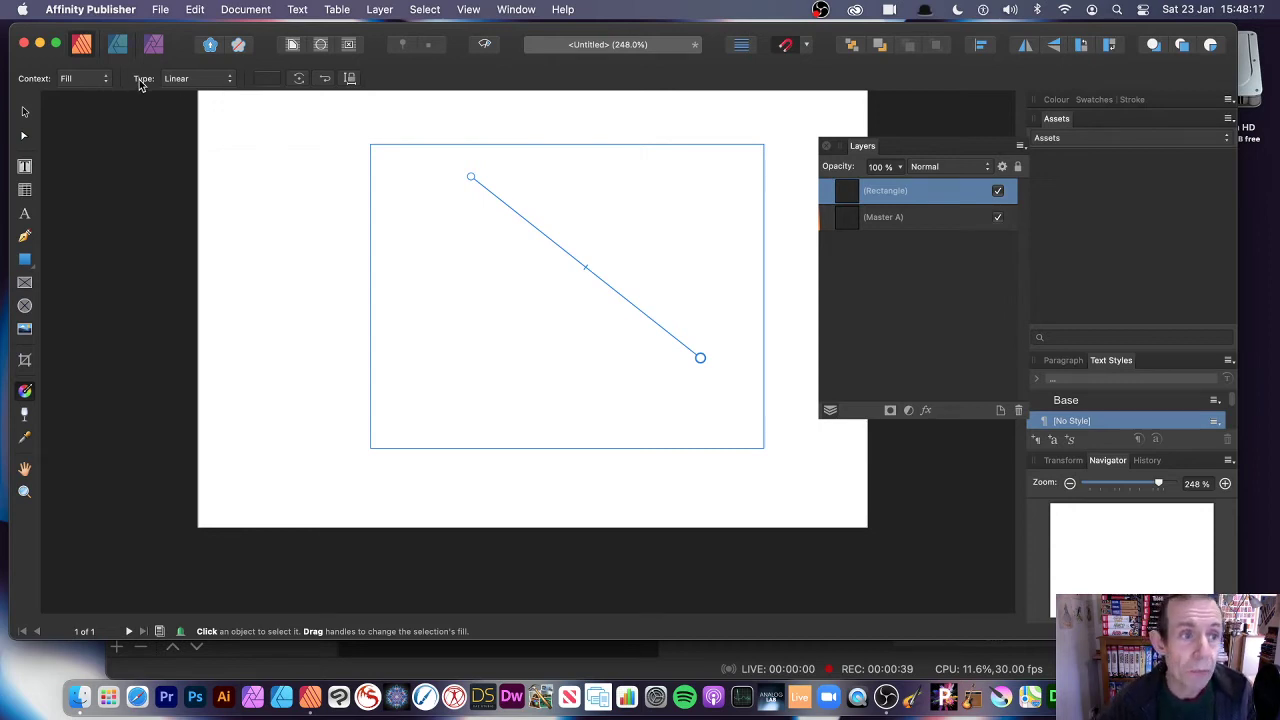
click(216, 80)
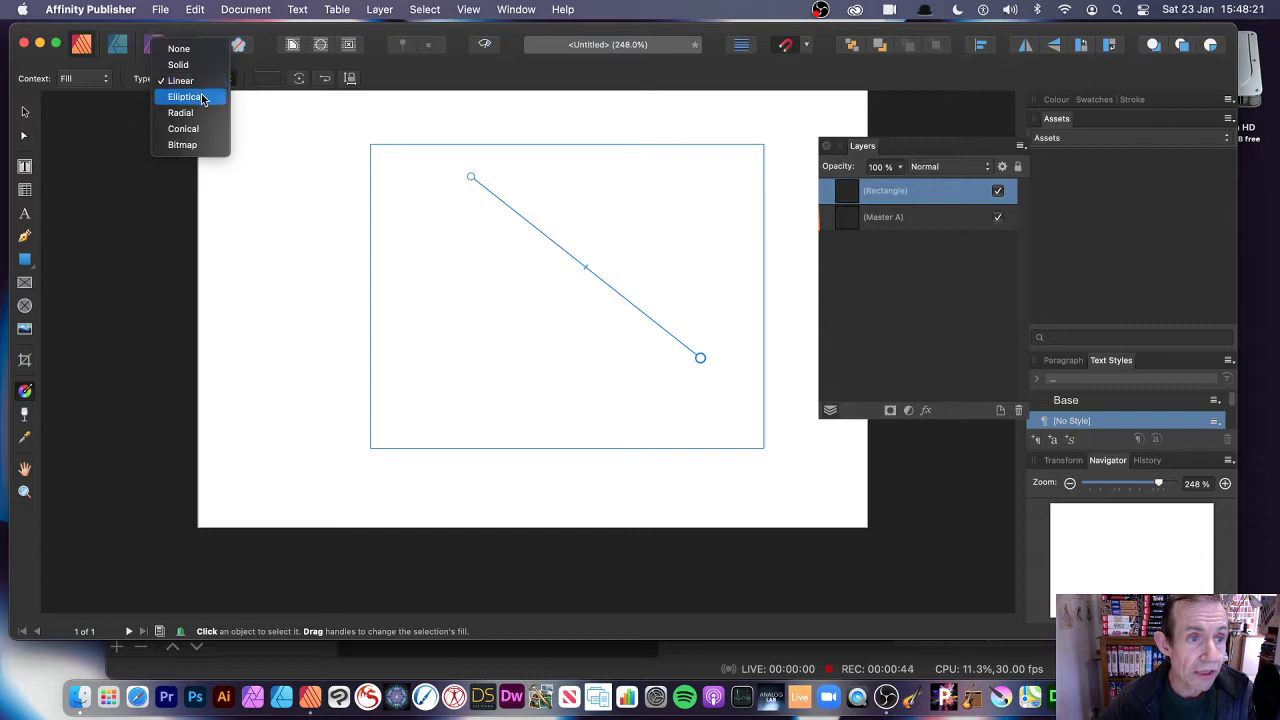
click(200, 150)
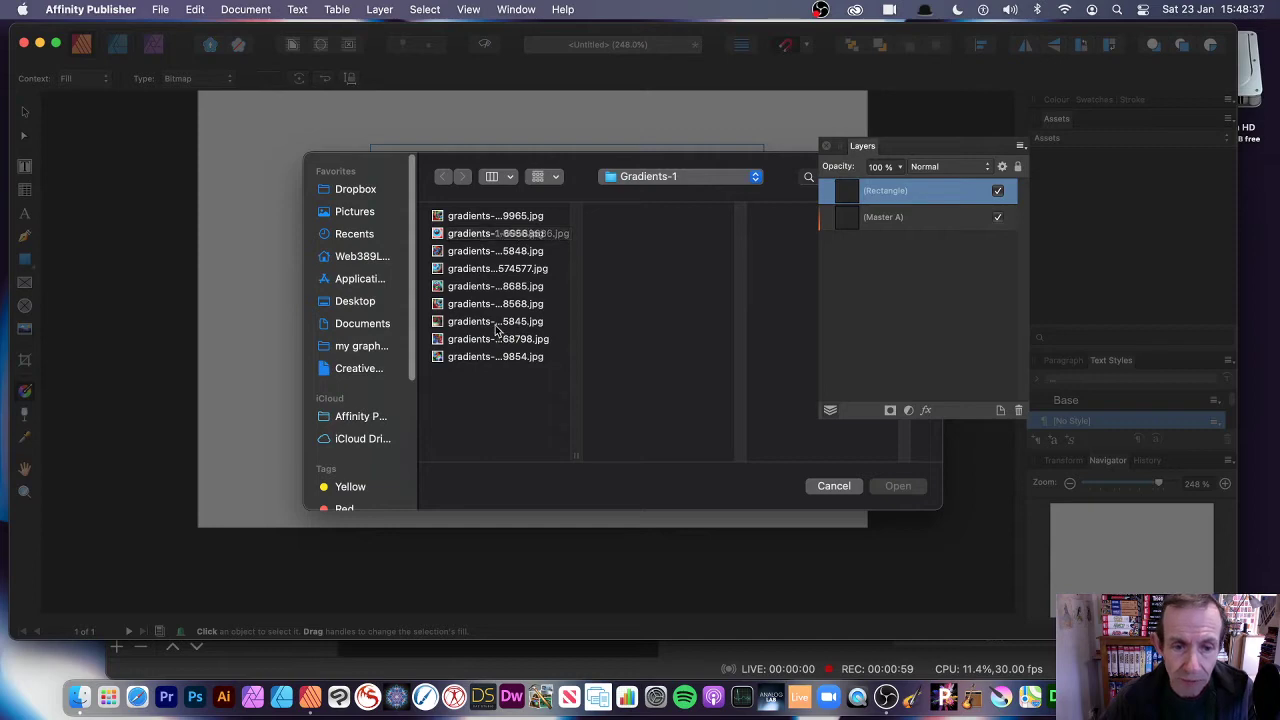
Step: Load gradients-1-554574577.jpg as the rectangle's bitmap fill
click(485, 270)
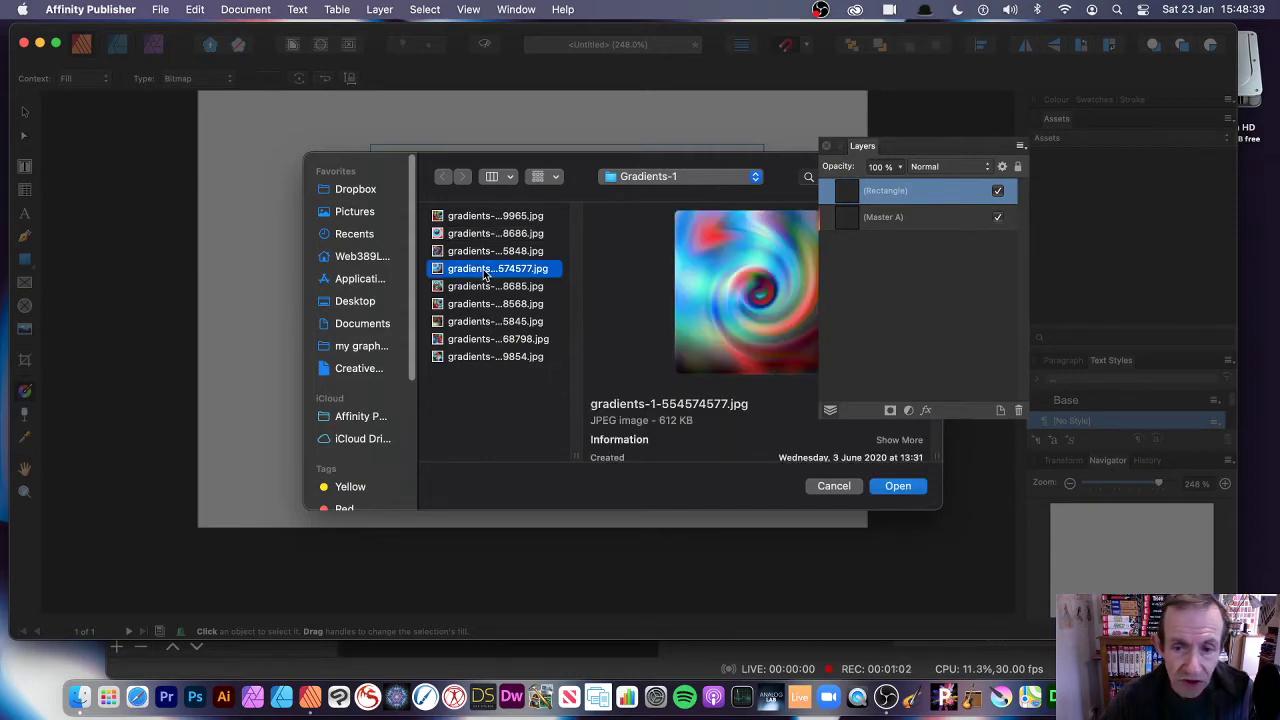
click(915, 485)
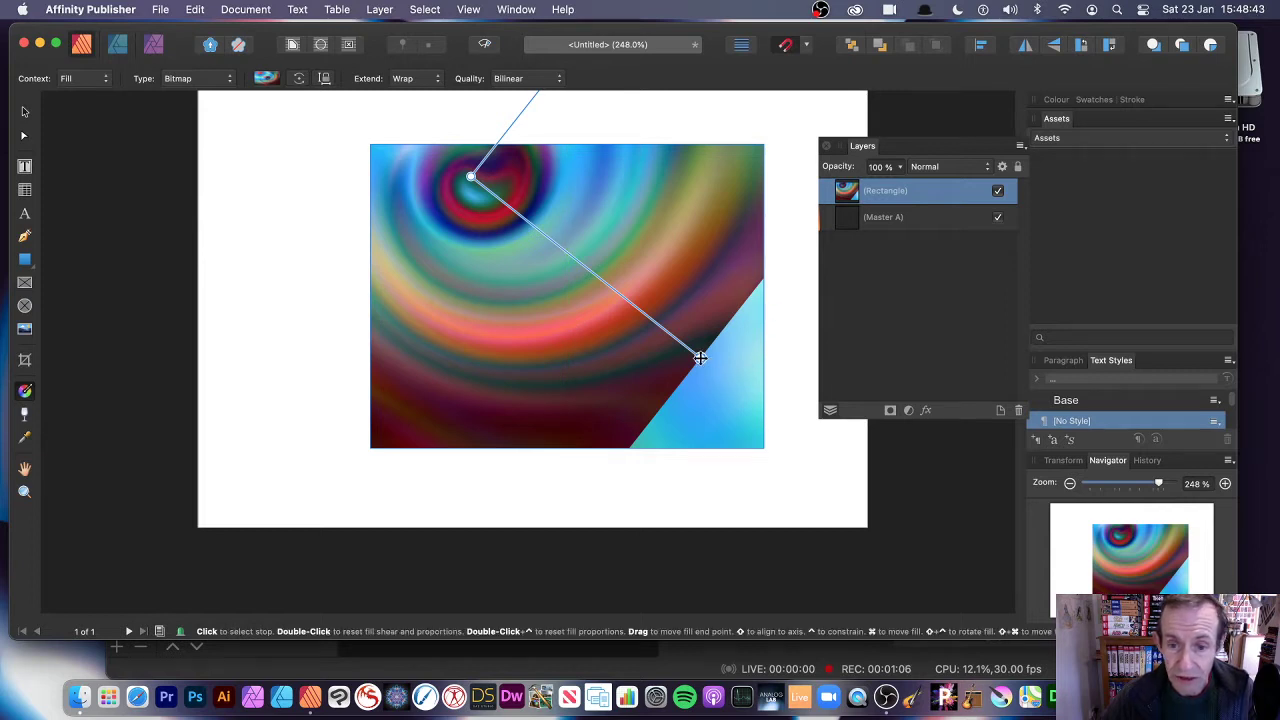
Step: Move, rotate and shrink the swirl bitmap, toggling fill aspect ratio, into repeating diagonal tiles
drag(700, 357, 613, 307)
drag(470, 177, 441, 355)
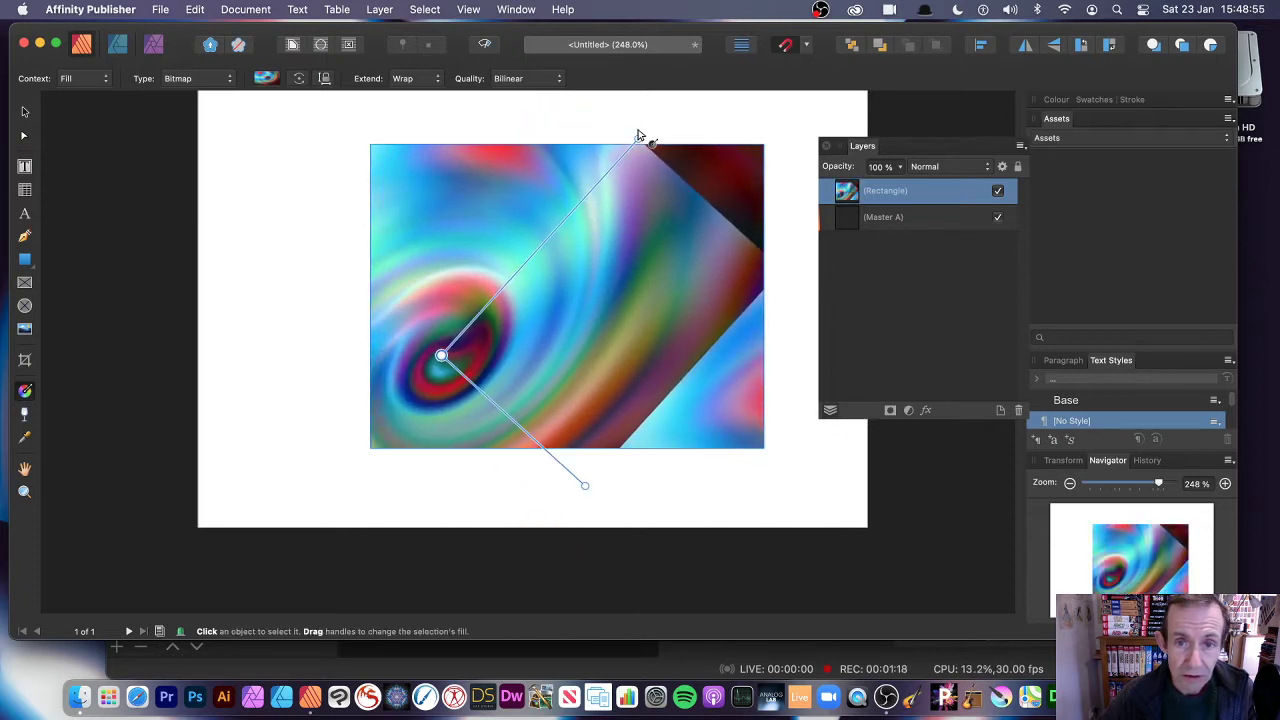
drag(638, 137, 495, 262)
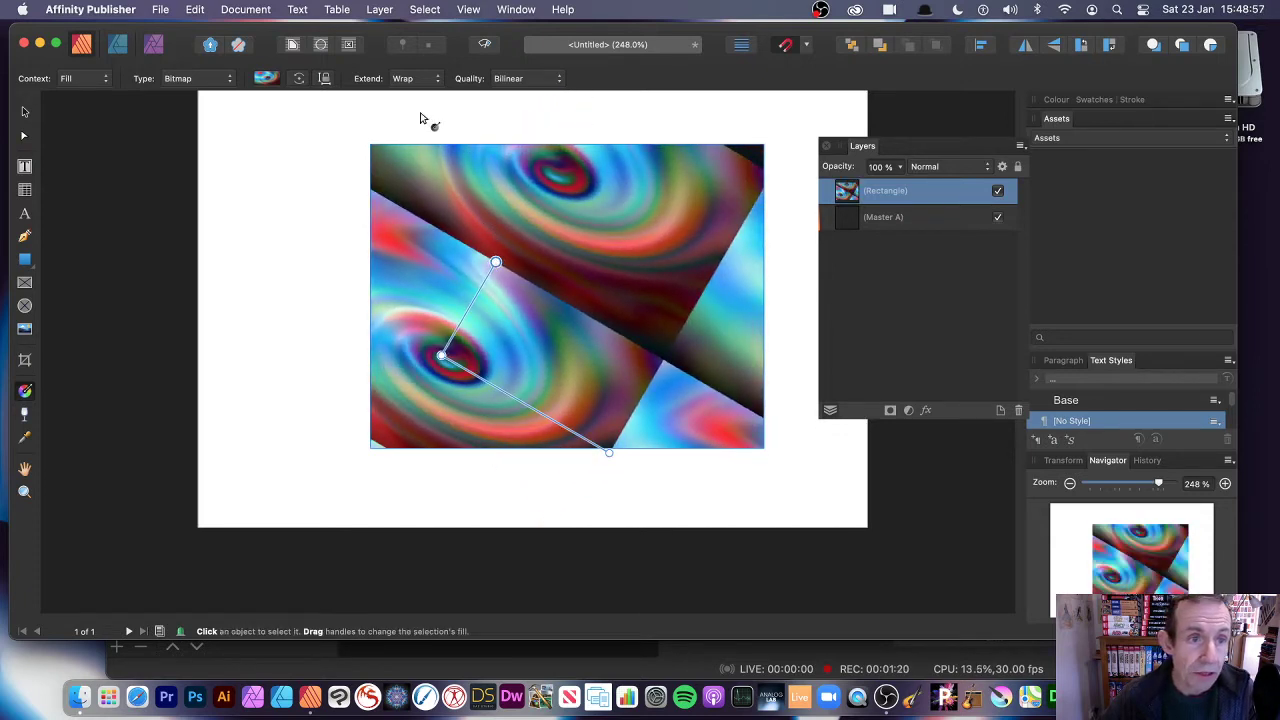
click(326, 80)
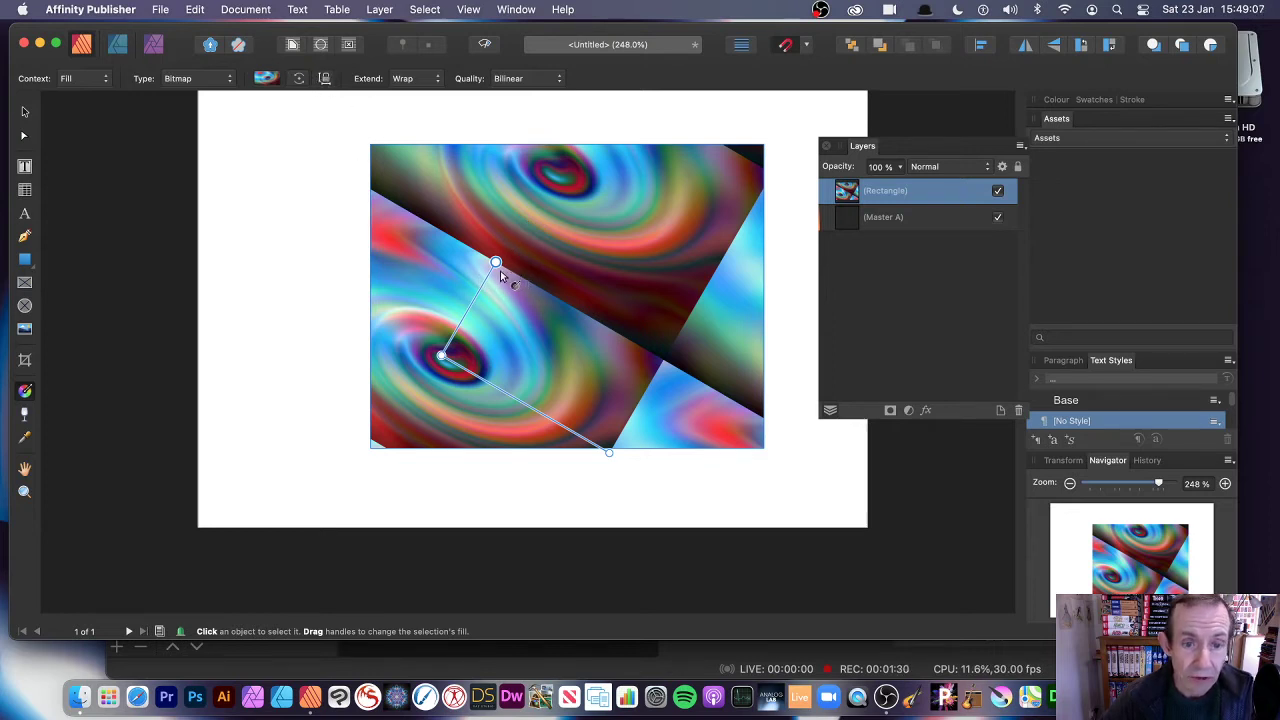
drag(495, 262, 529, 196)
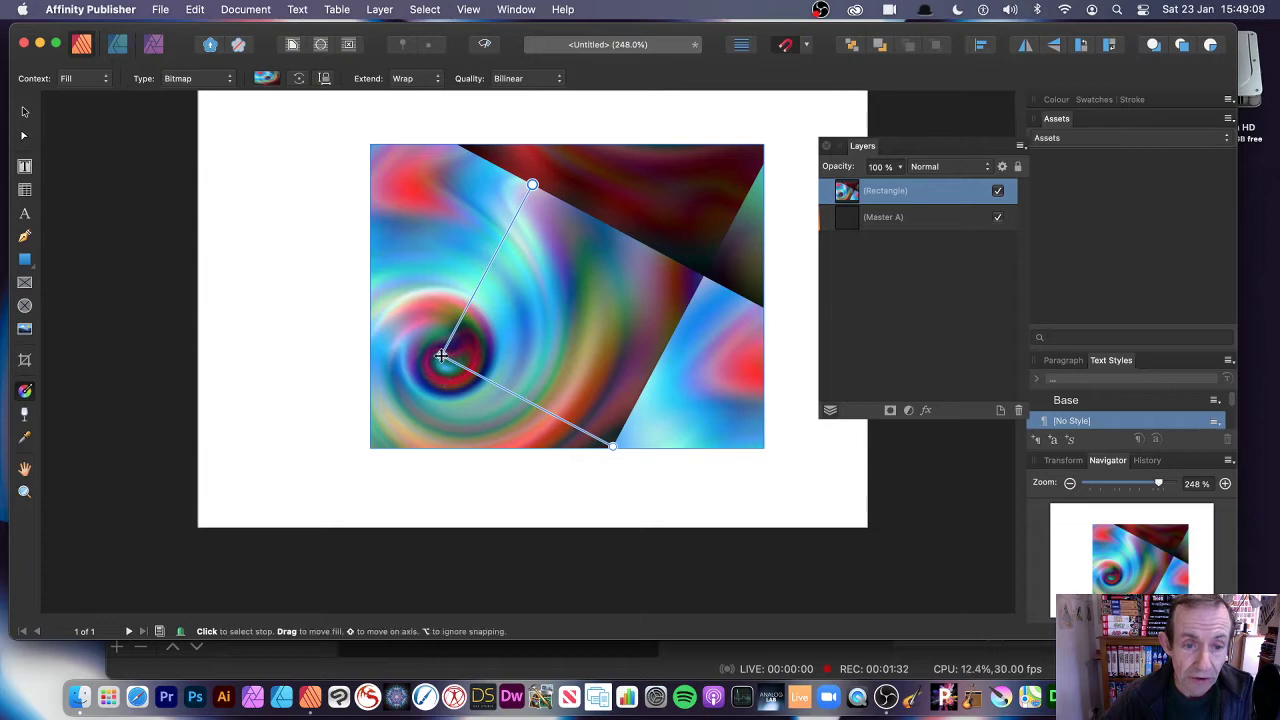
drag(441, 356, 449, 304)
drag(617, 395, 521, 328)
drag(508, 120, 487, 224)
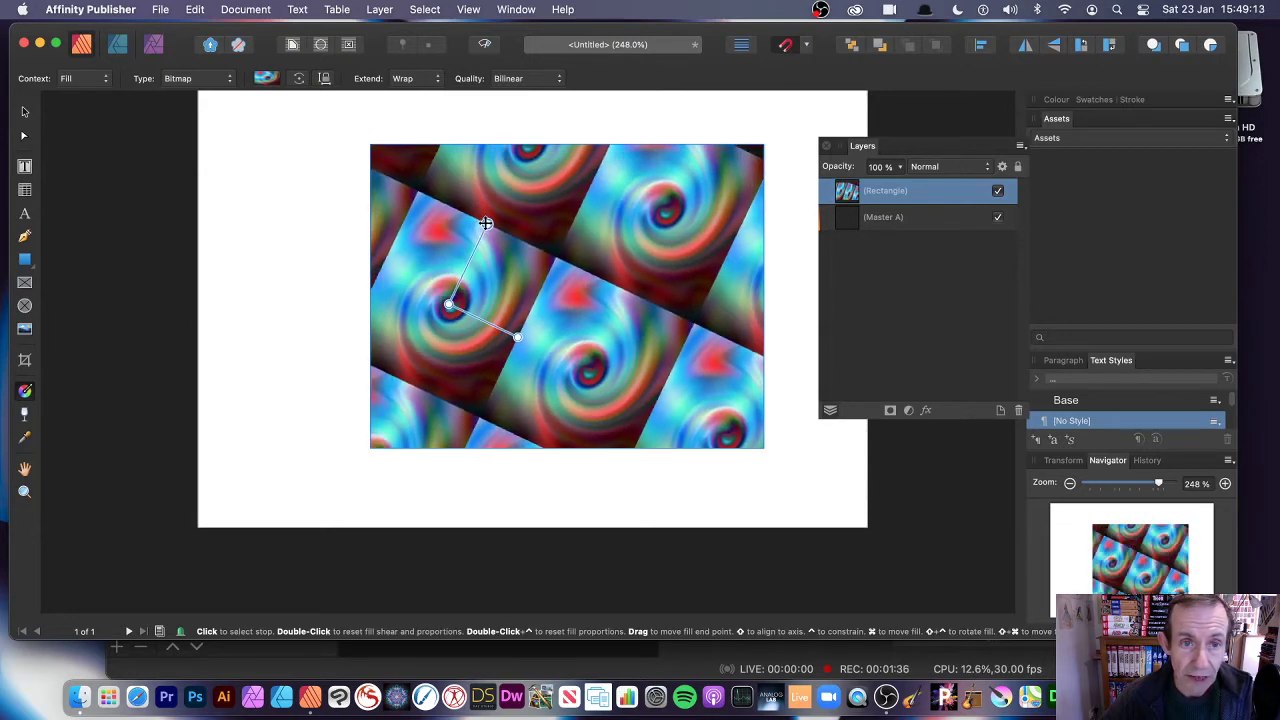
click(528, 80)
click(529, 94)
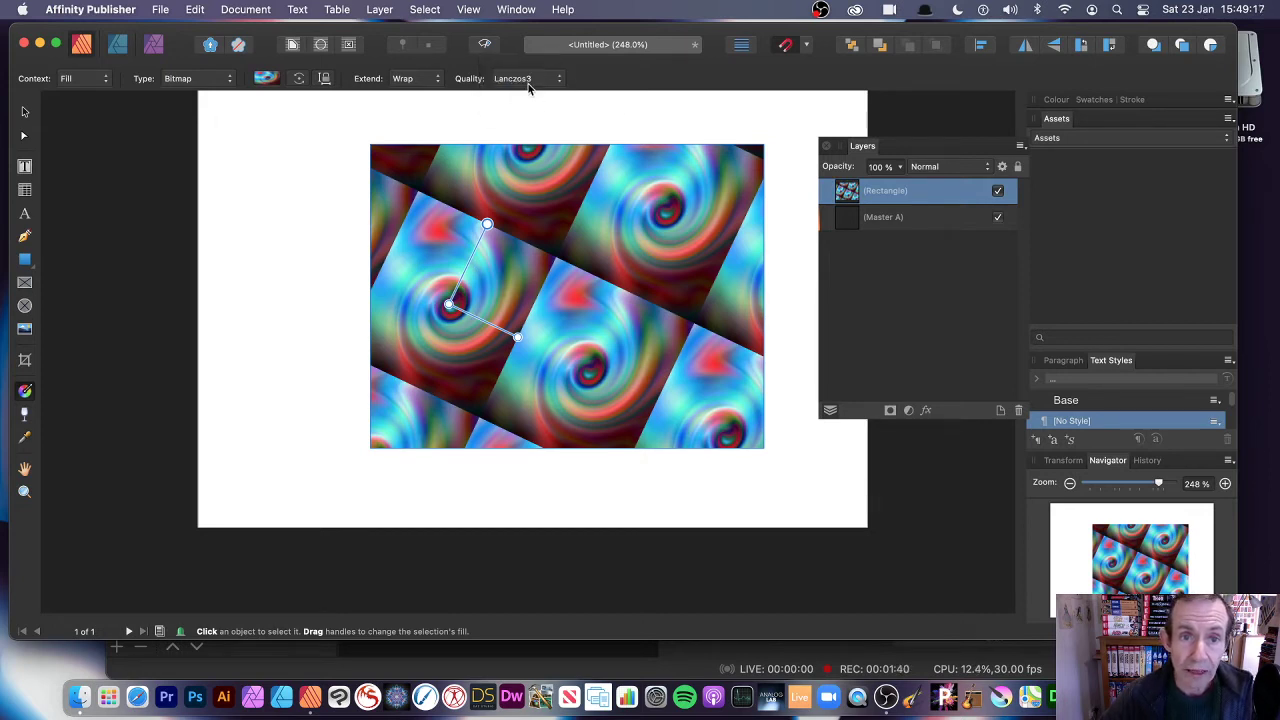
click(529, 84)
click(532, 64)
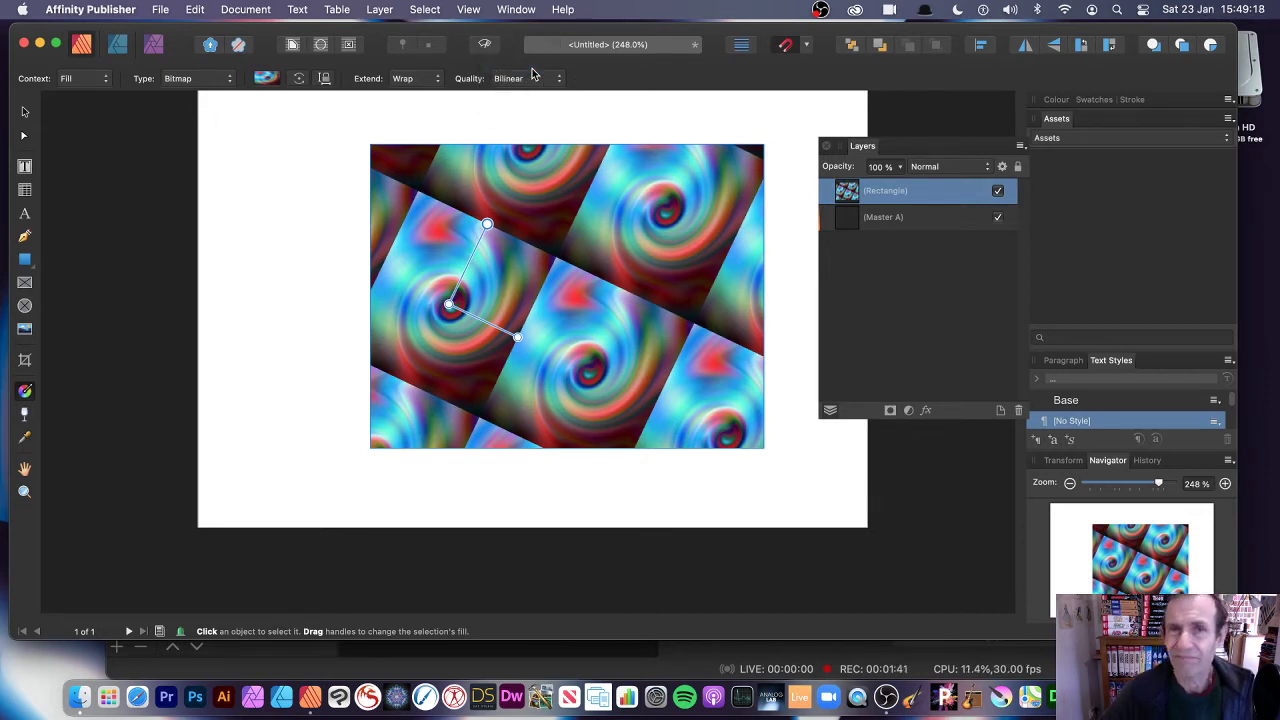
Step: Set the fill's Extend to Mirror and stretch it into tight diagonal stripes
click(422, 80)
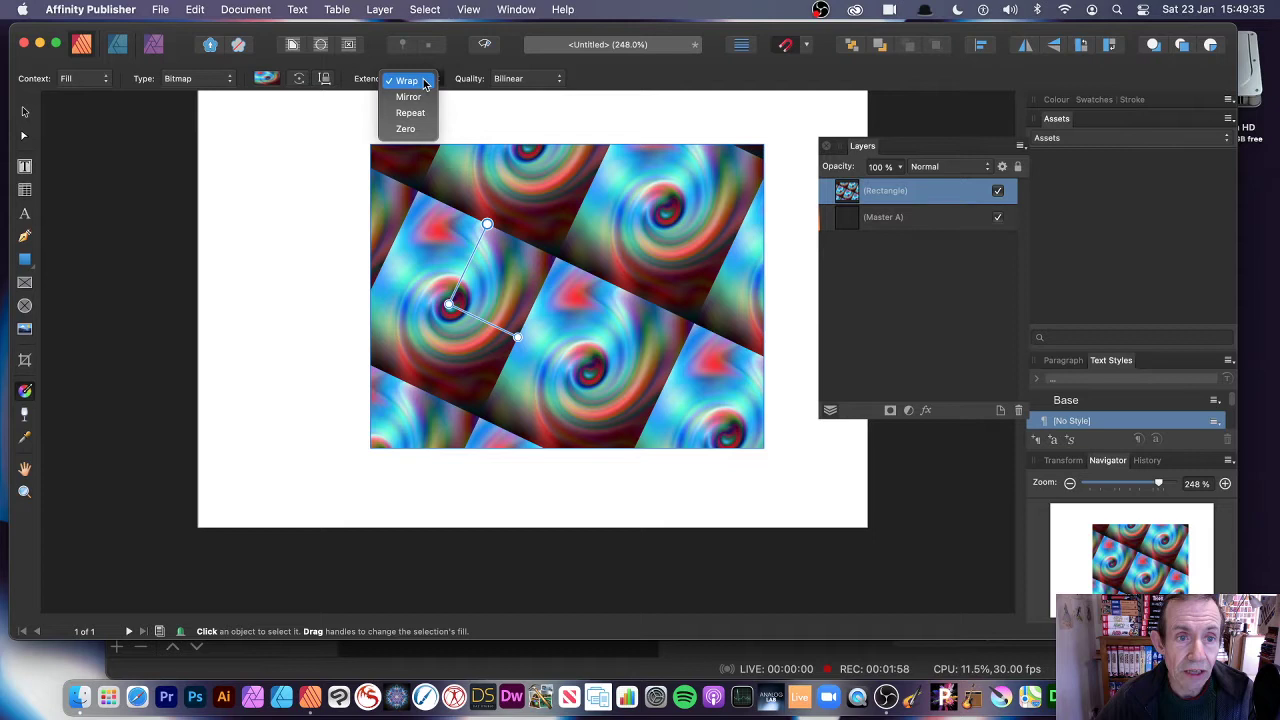
click(415, 100)
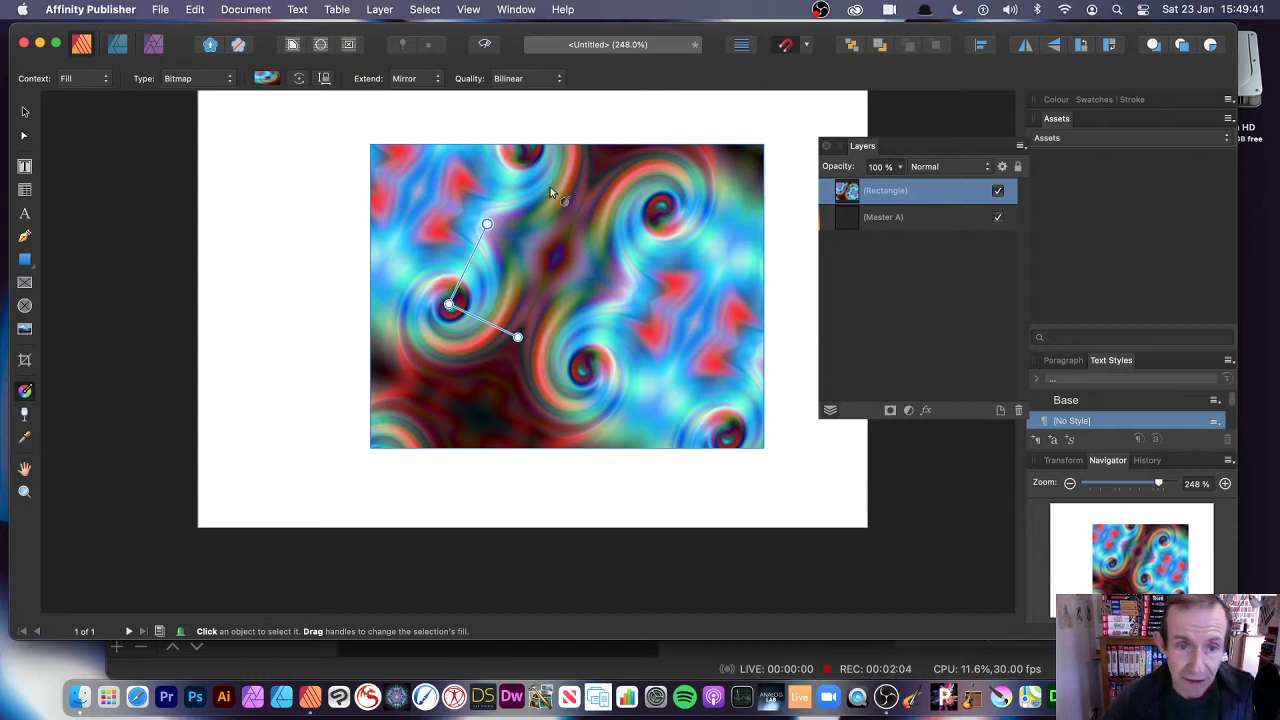
drag(488, 224, 478, 246)
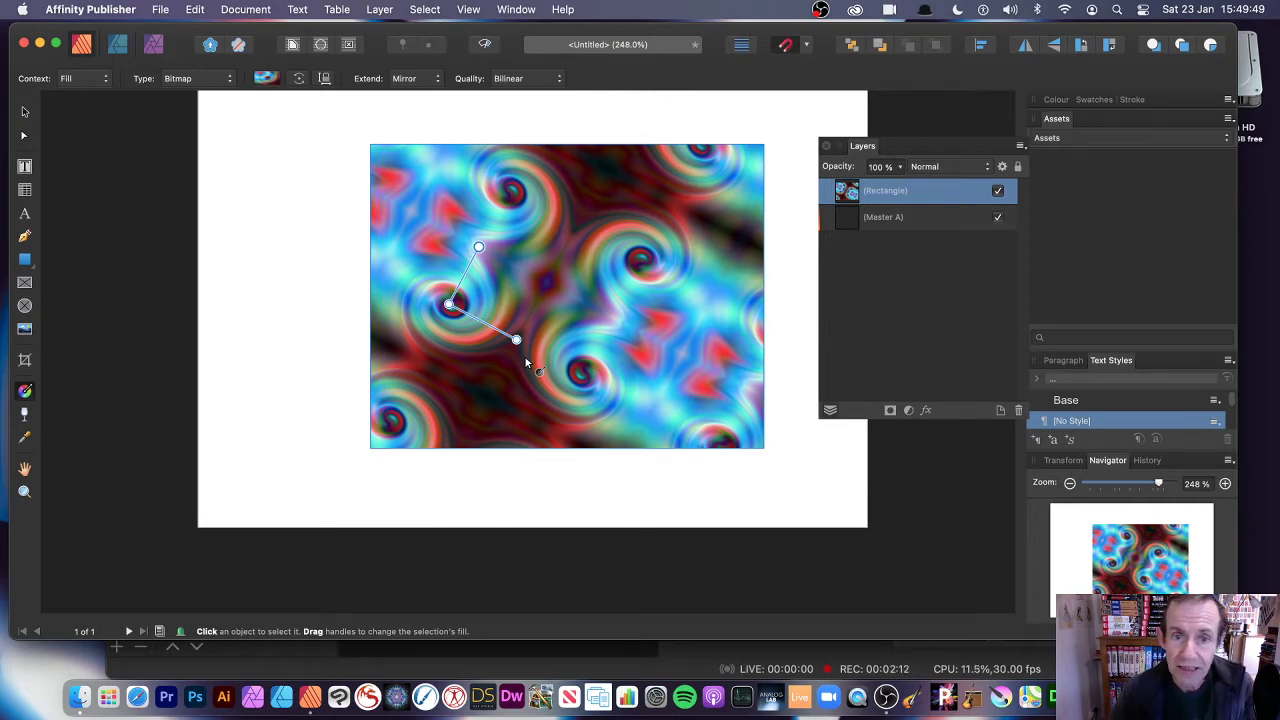
drag(516, 340, 487, 337)
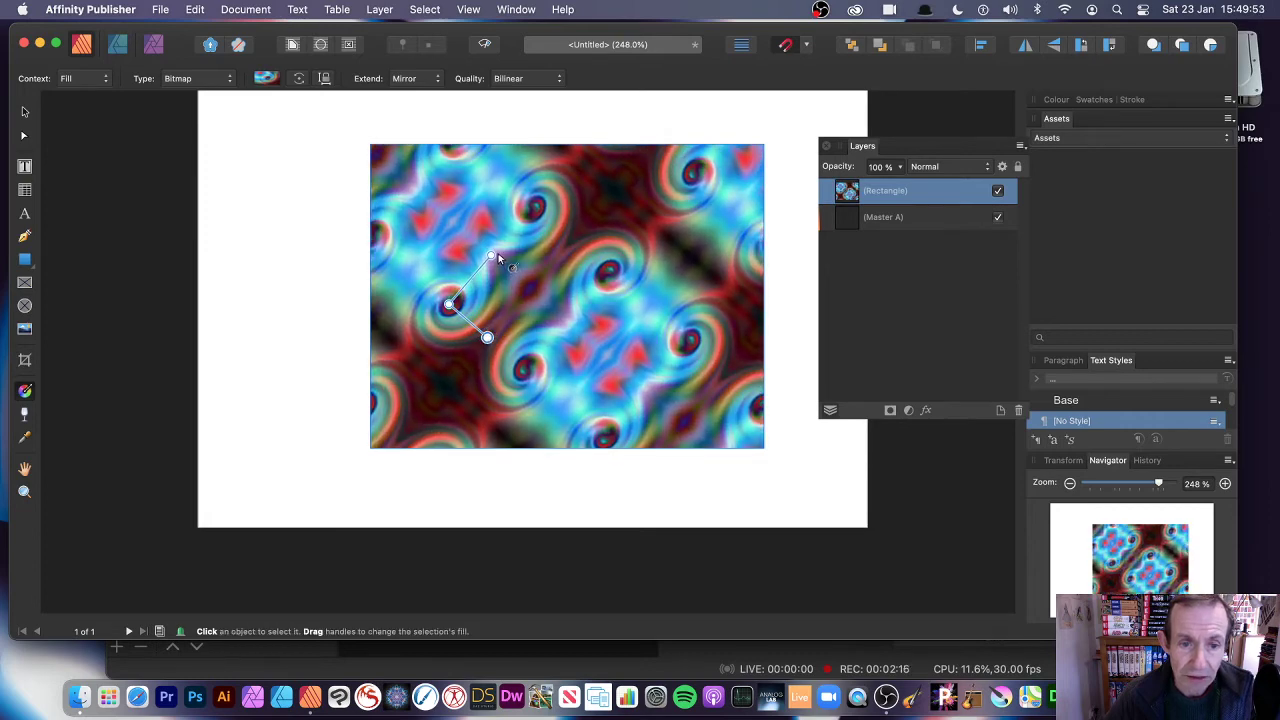
mouse_move(490, 257)
mouse_down()
mouse_move(463, 270)
mouse_move(491, 271)
mouse_move(337, 297)
mouse_move(400, 294)
mouse_move(623, 347)
mouse_move(640, 251)
mouse_move(589, 400)
mouse_move(714, 457)
mouse_move(926, 509)
mouse_move(857, 491)
mouse_move(908, 505)
mouse_up()
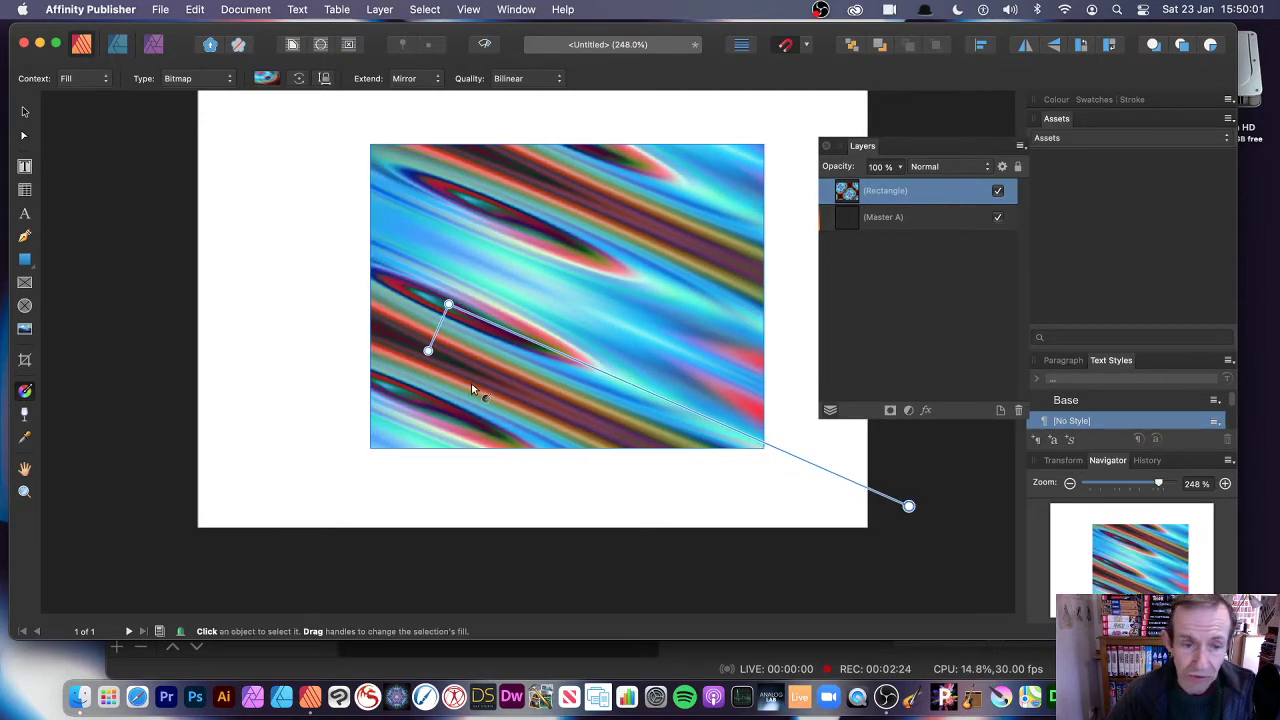
drag(428, 350, 450, 308)
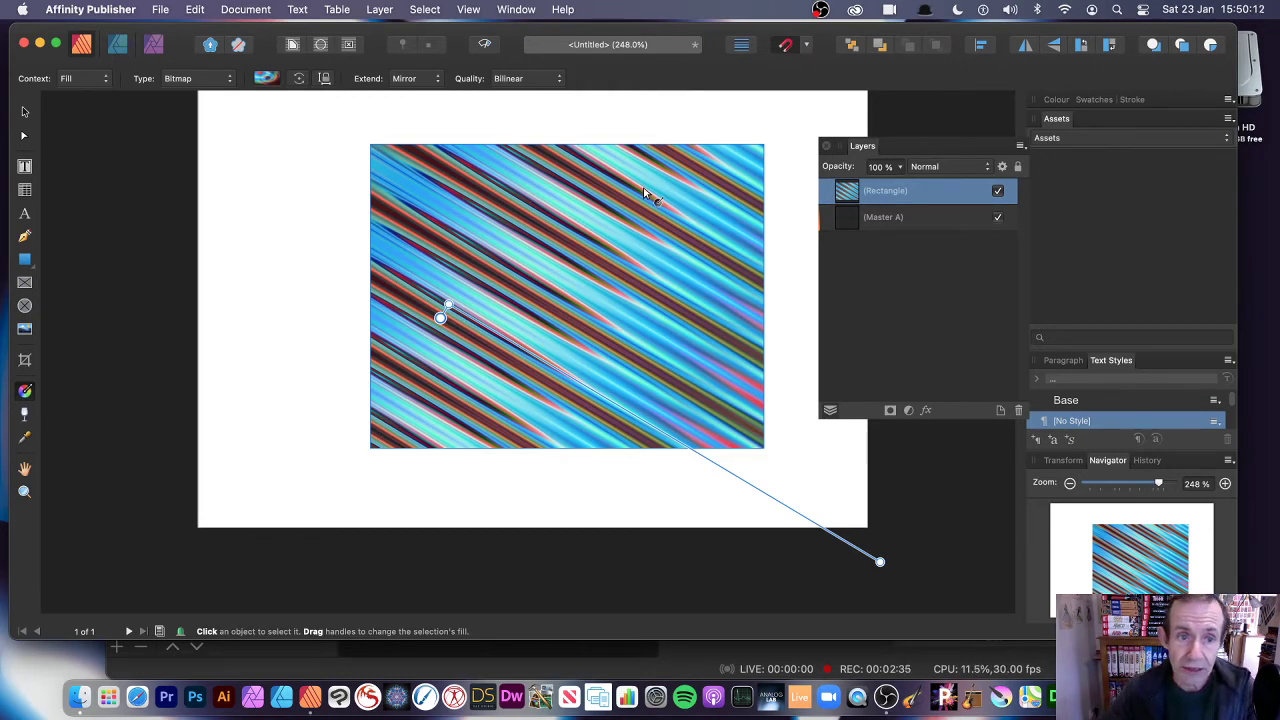
Step: Move the patterned rectangle slightly to the left
click(24, 111)
click(324, 150)
drag(599, 242, 508, 248)
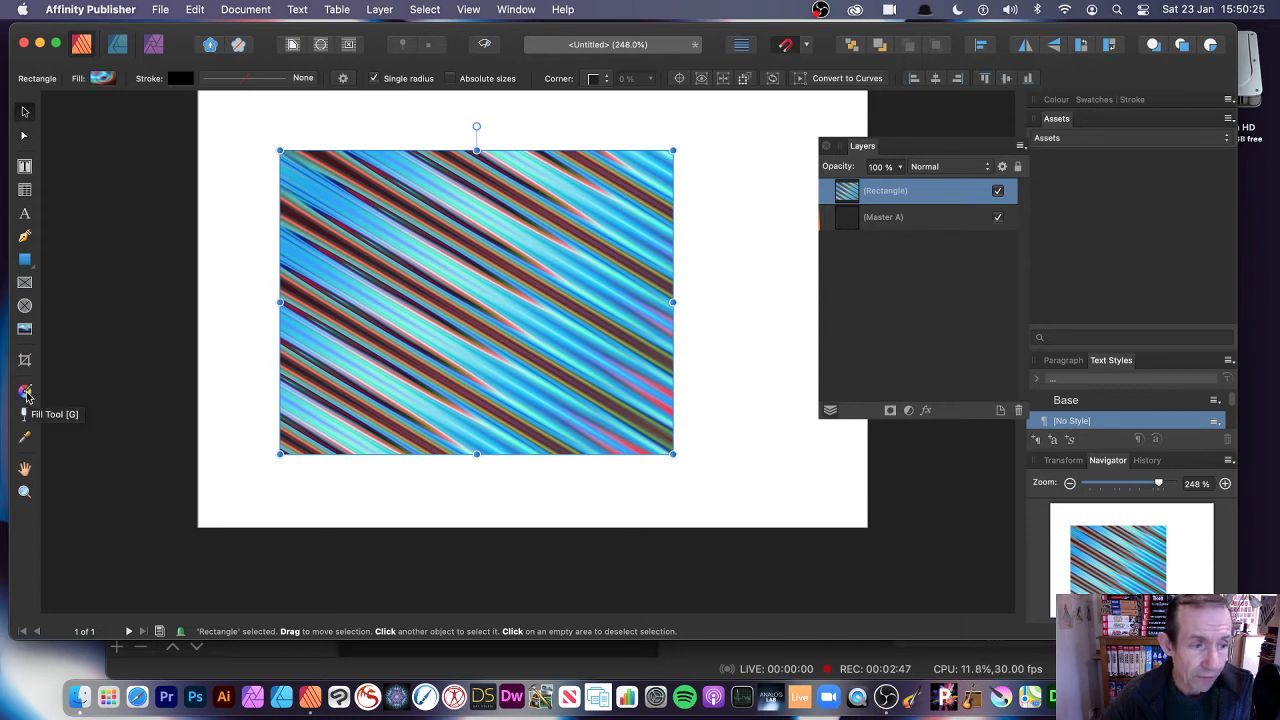
Step: Replace the rectangle's bitmap fill with the gradients-1-69588686.jpg image
click(26, 393)
click(191, 80)
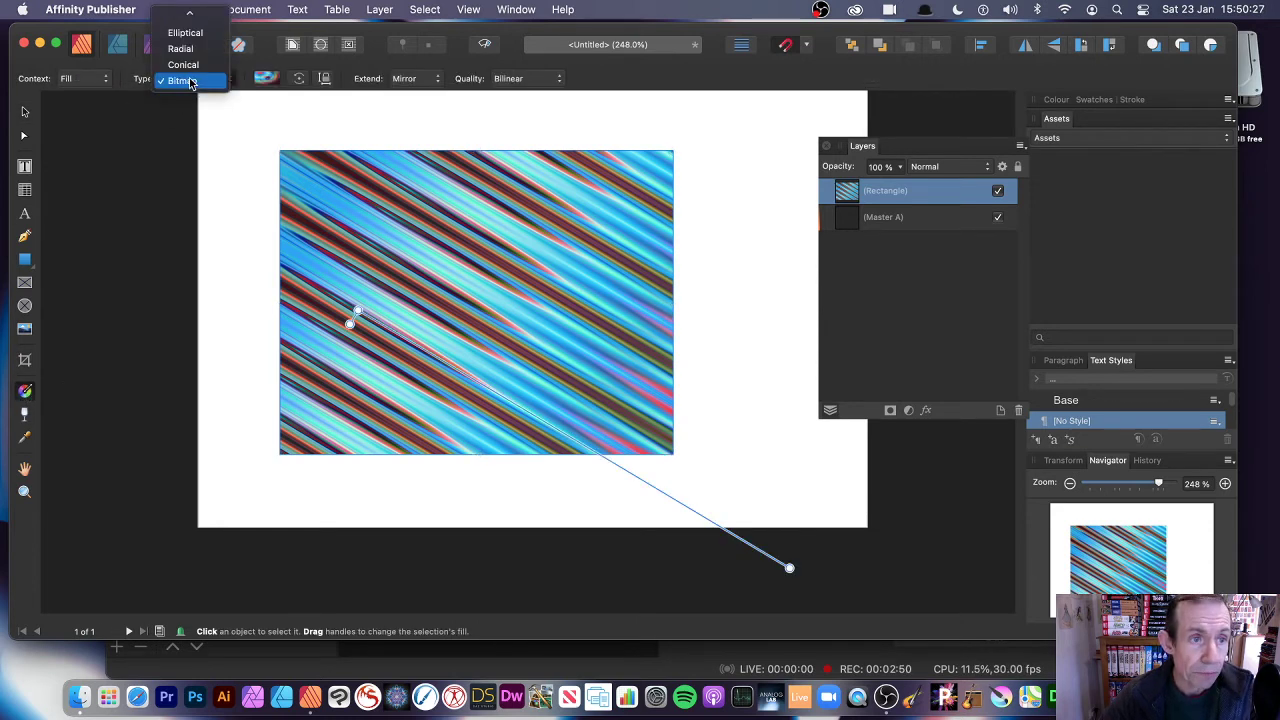
click(191, 80)
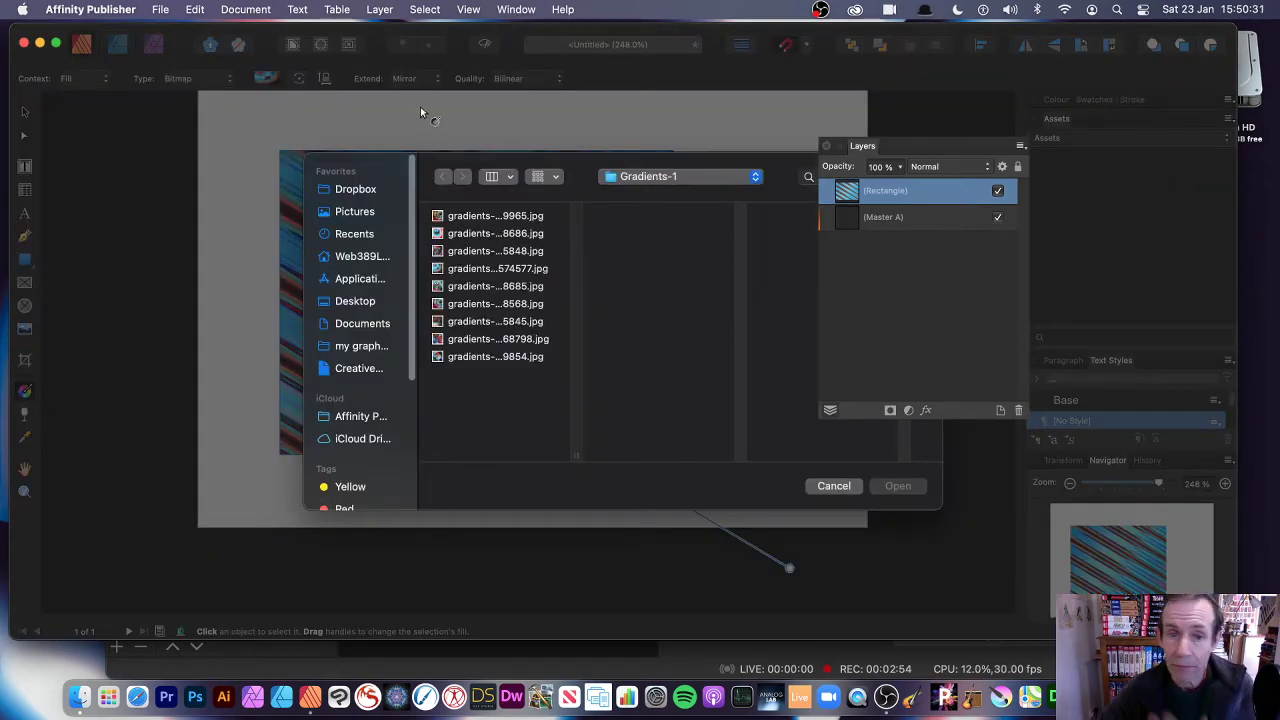
click(465, 236)
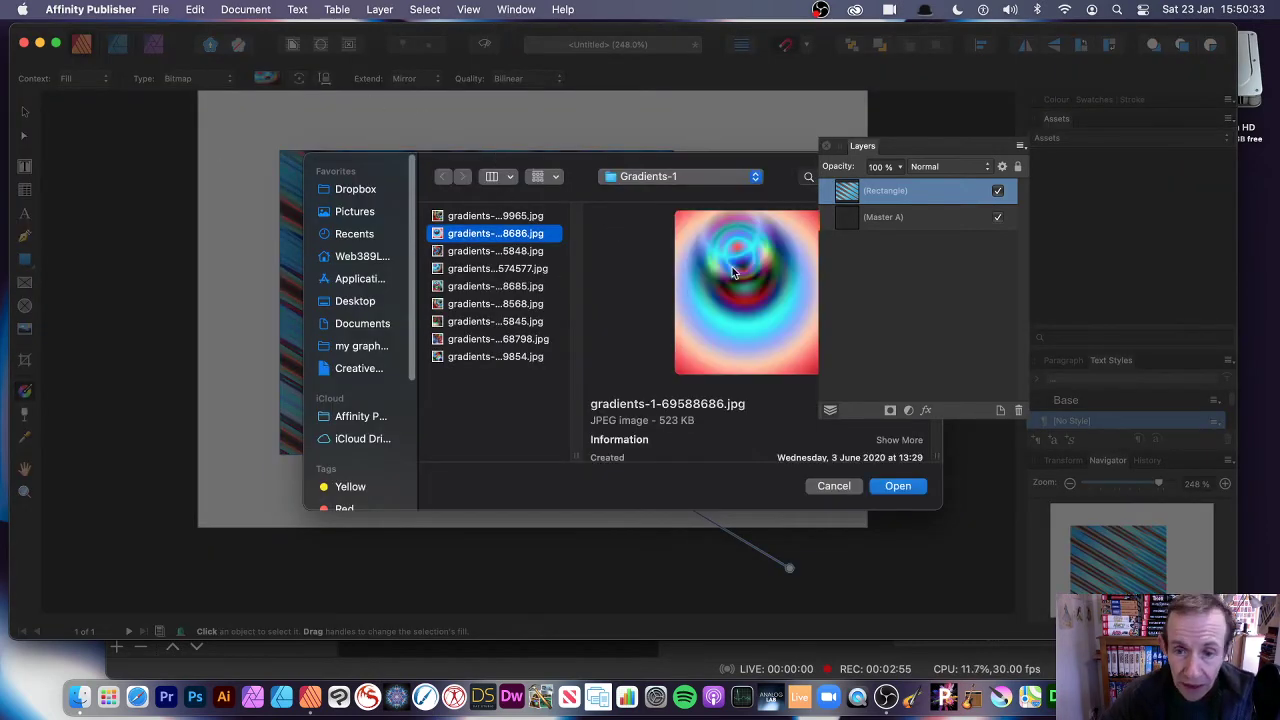
click(899, 486)
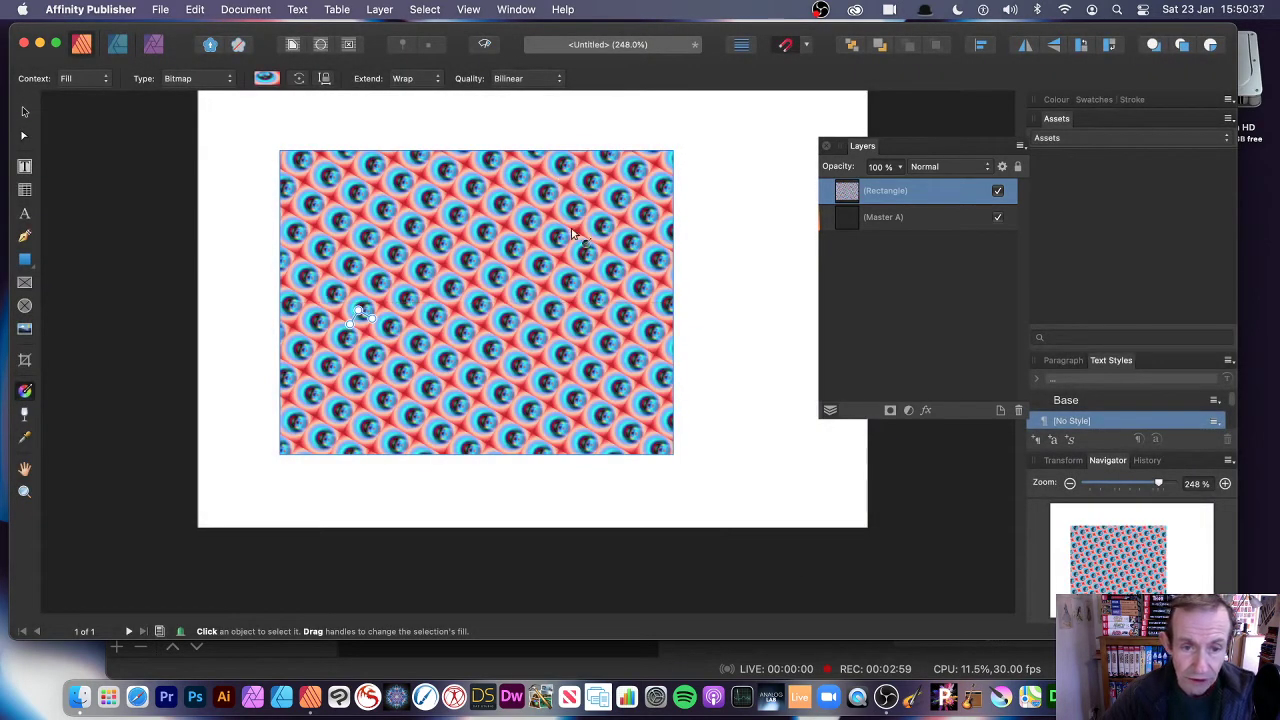
click(436, 80)
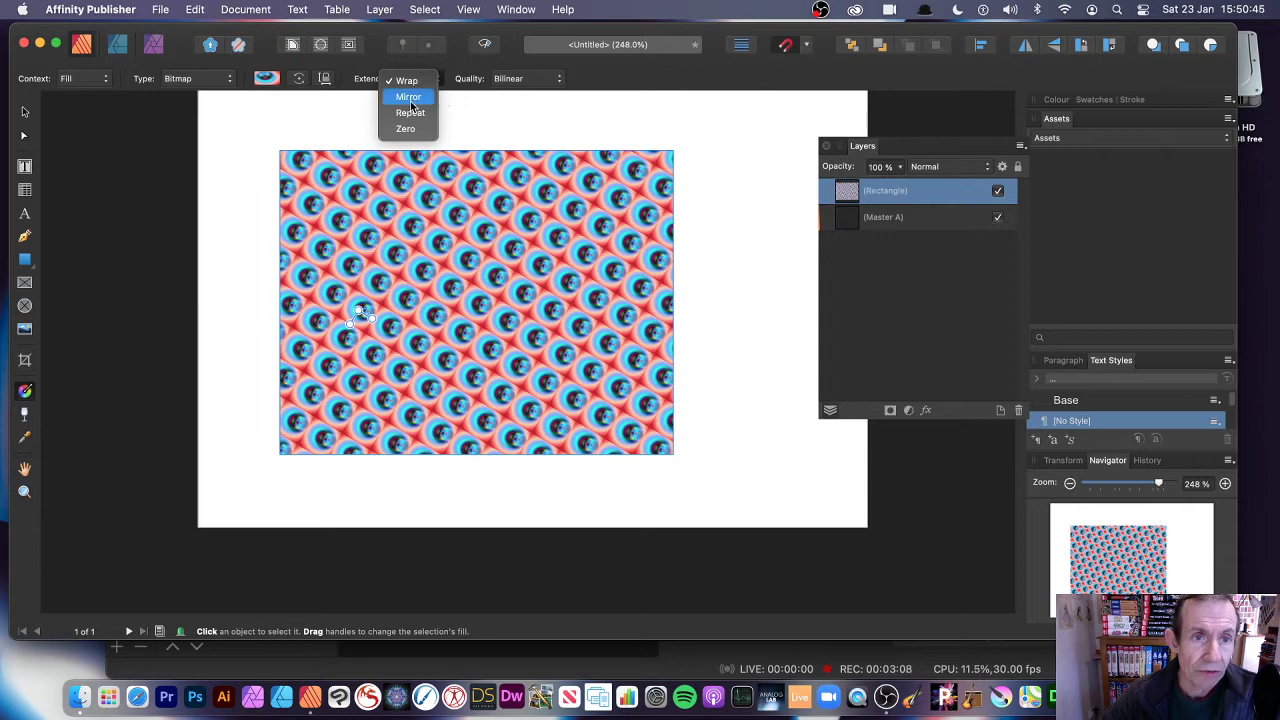
Step: Set the ring fill to Mirror extend and drag it into stretched, shifted positions
click(410, 103)
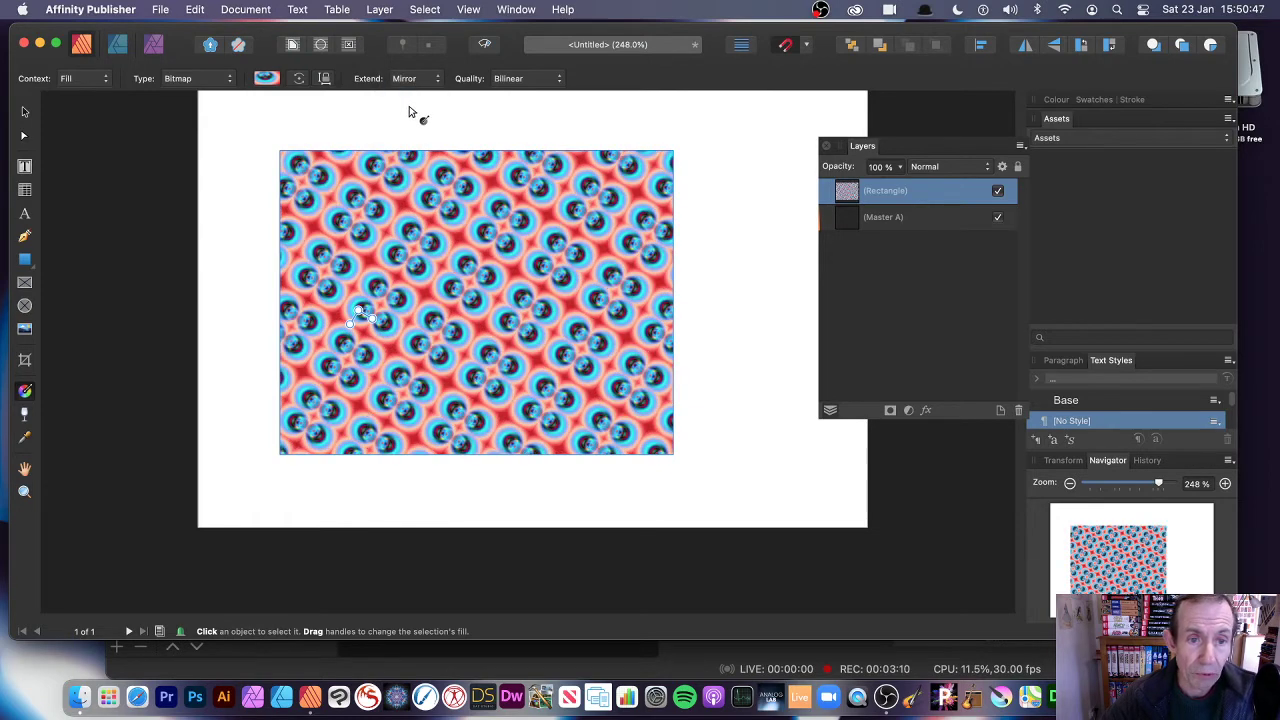
drag(372, 318, 456, 359)
drag(350, 323, 311, 400)
drag(358, 311, 552, 121)
drag(391, 291, 253, 443)
Step: Try Repeat and Zero extend modes, then return the fill to Mirror
click(410, 78)
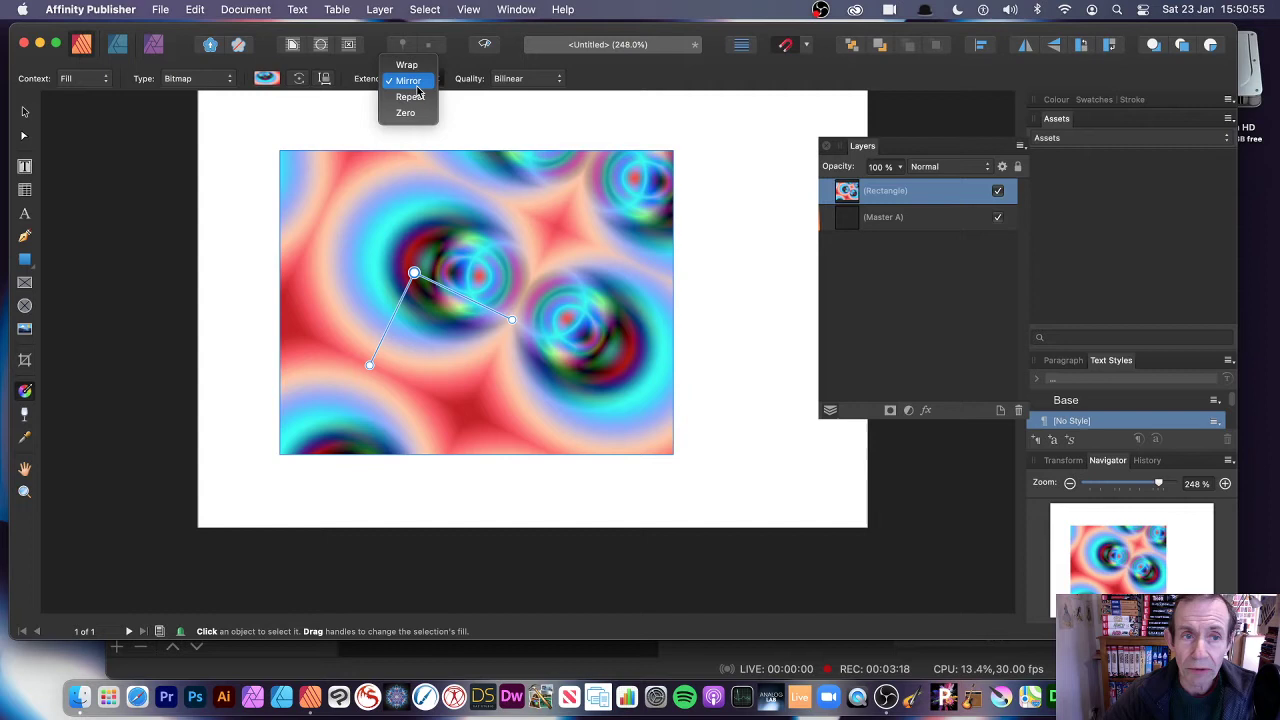
click(418, 101)
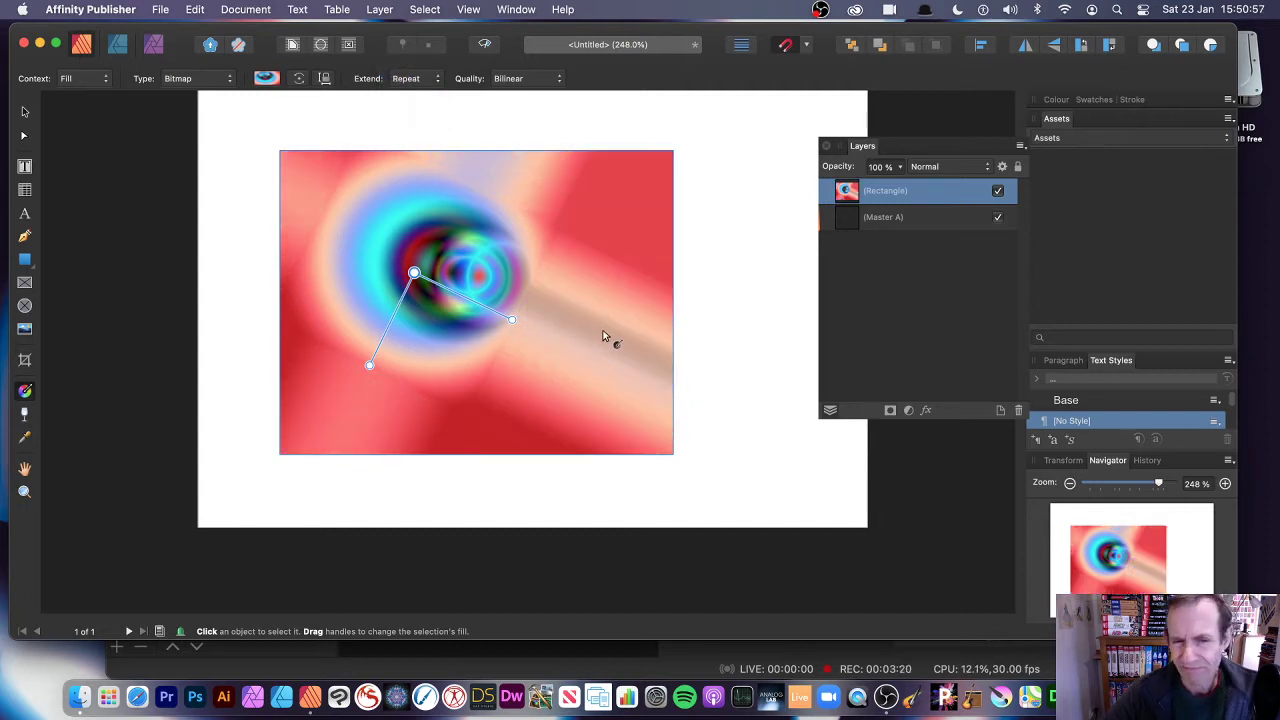
click(410, 78)
click(405, 97)
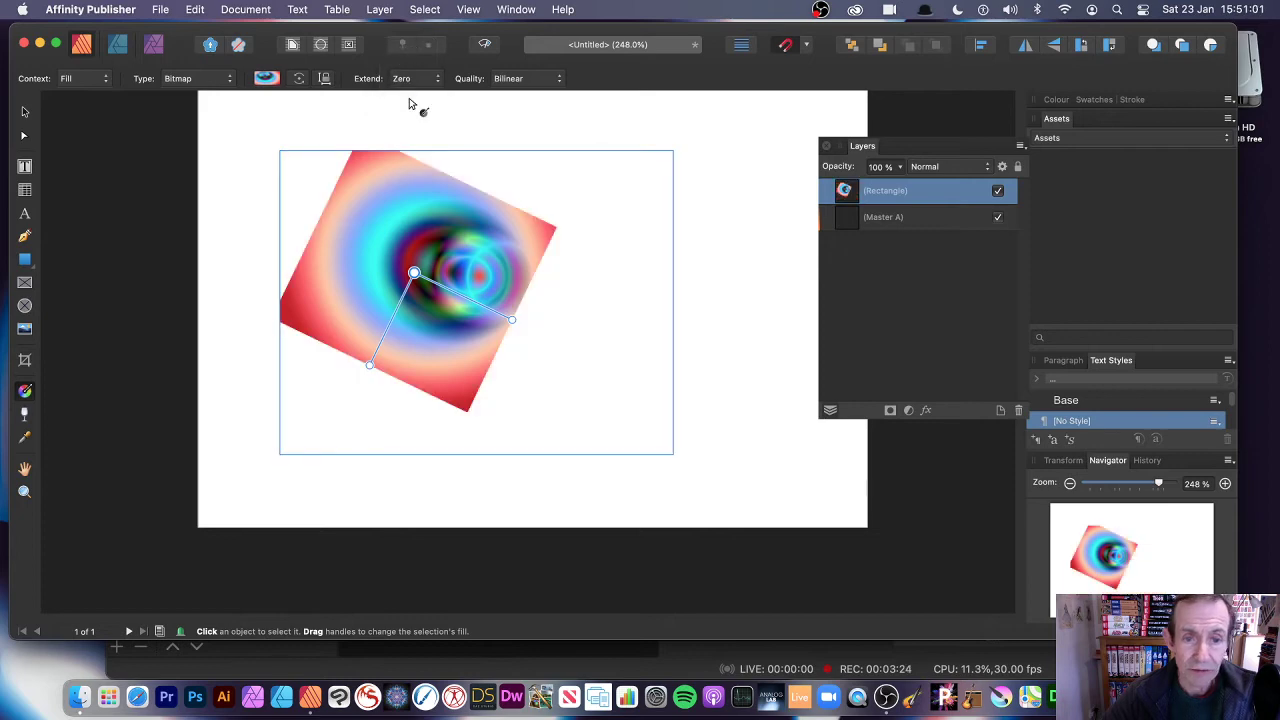
click(410, 78)
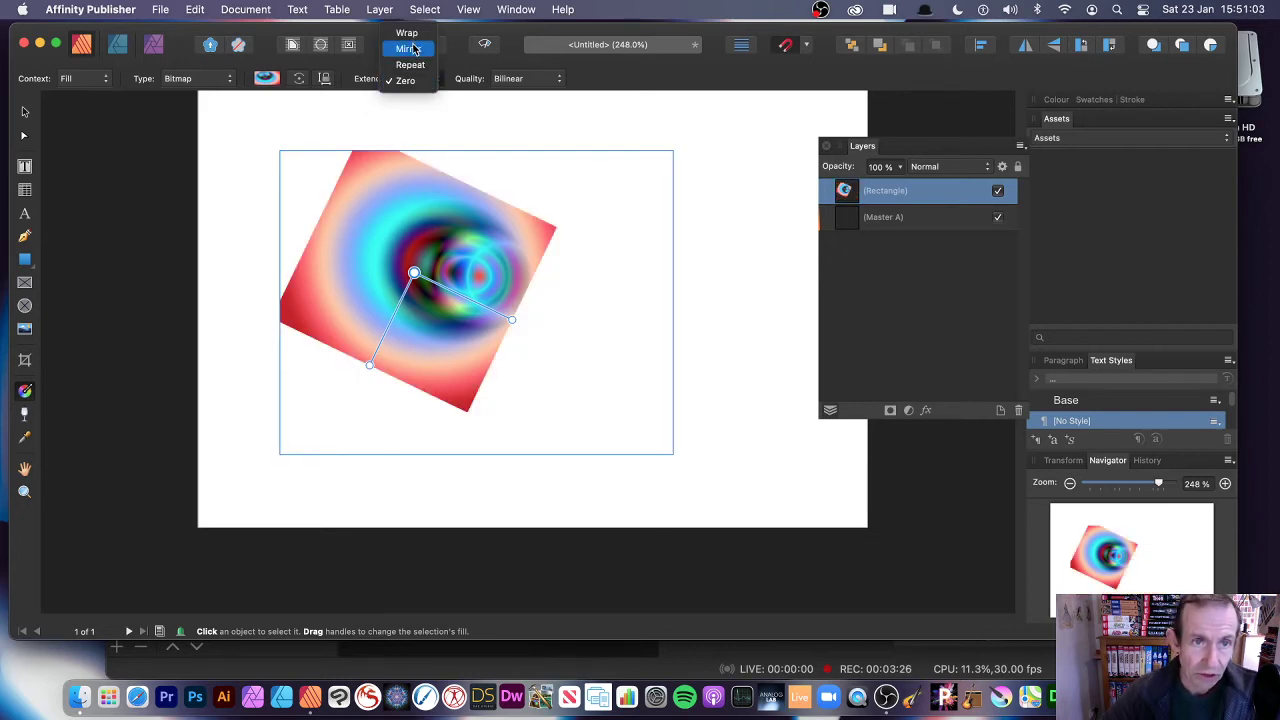
click(408, 49)
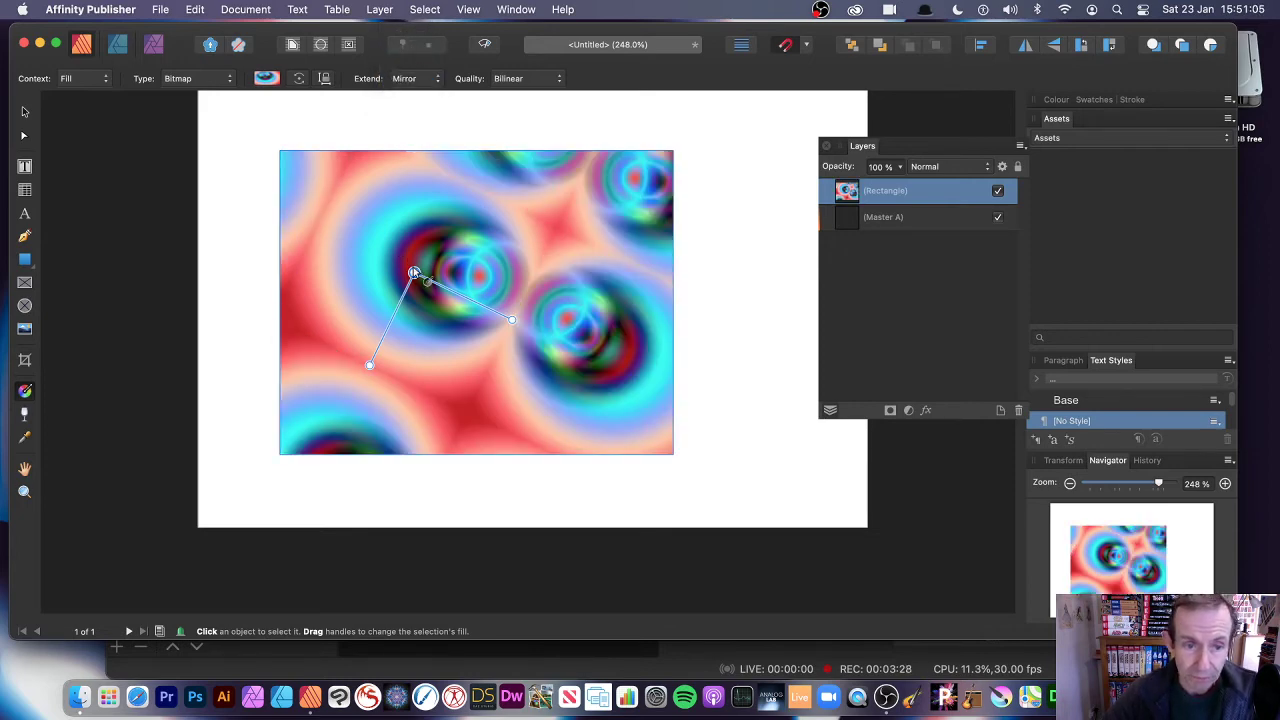
Step: Stretch the mirrored fill into diagonal elliptical rings, then reselect the rectangle with the Move tool
drag(414, 270, 469, 323)
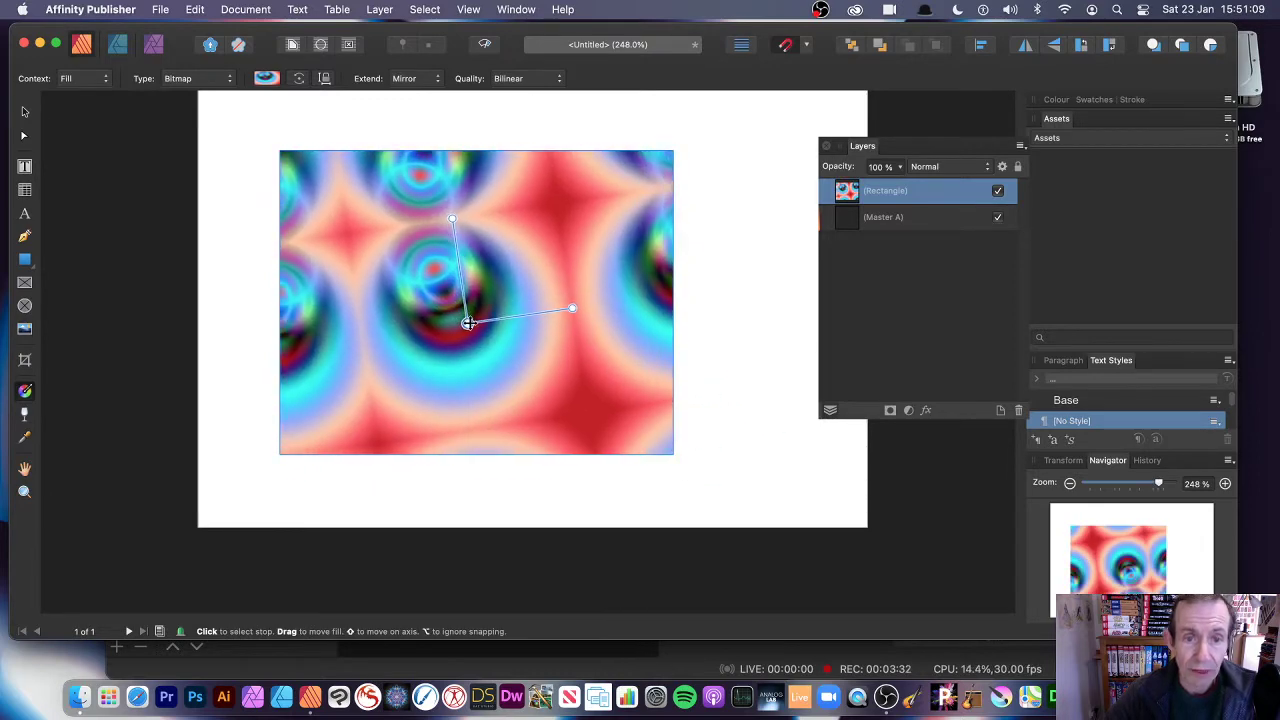
drag(572, 308, 486, 278)
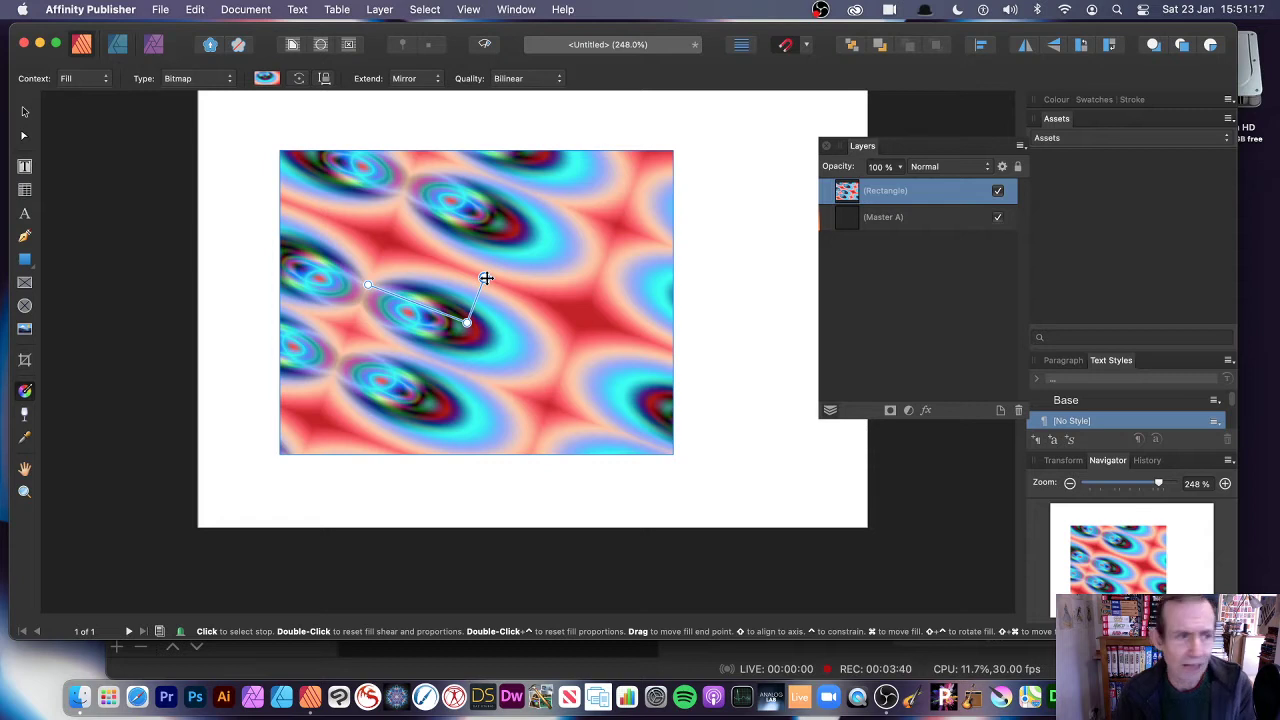
click(25, 111)
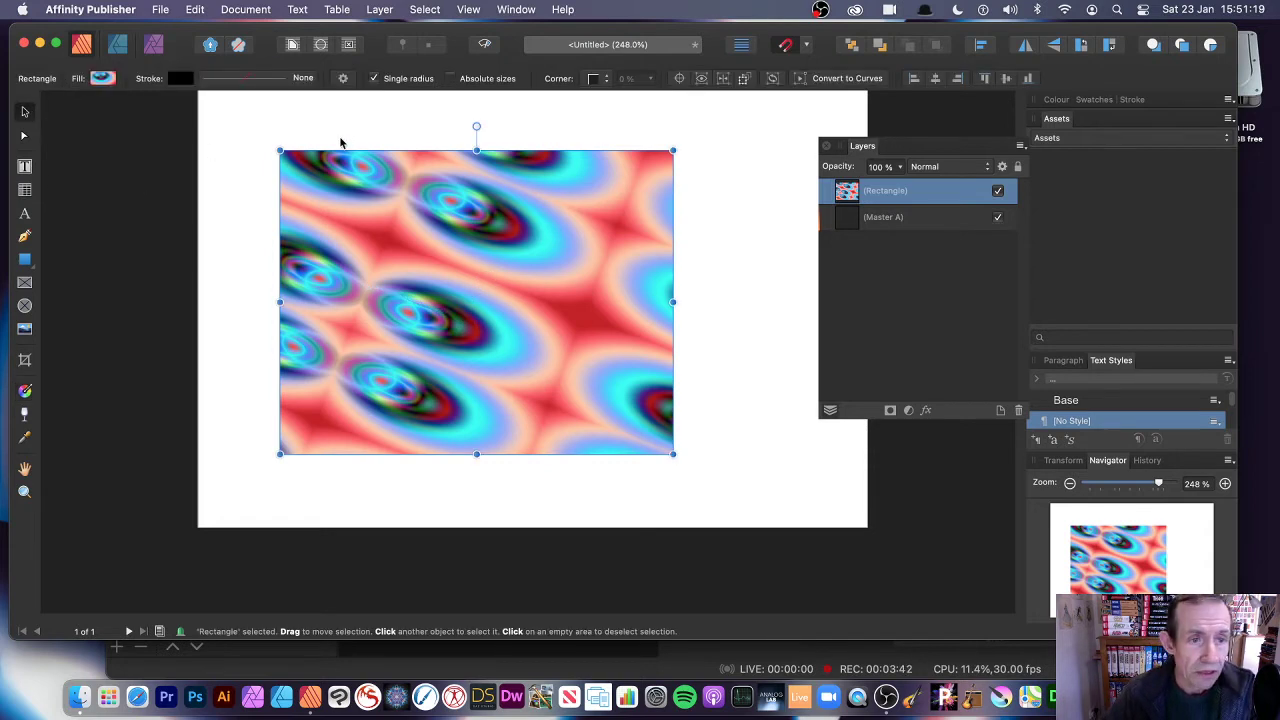
click(340, 143)
click(392, 186)
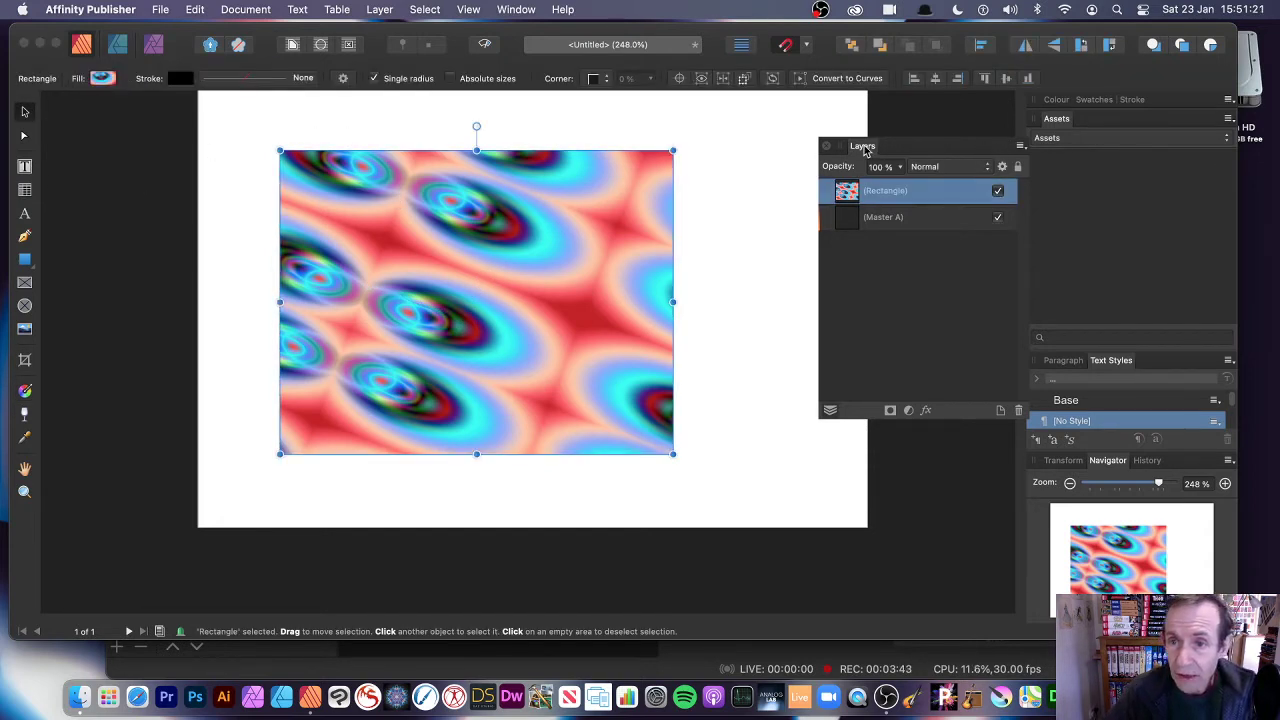
Step: Cmd-drag a copy of the rectangle and align it exactly over the original
drag(865, 149, 691, 157)
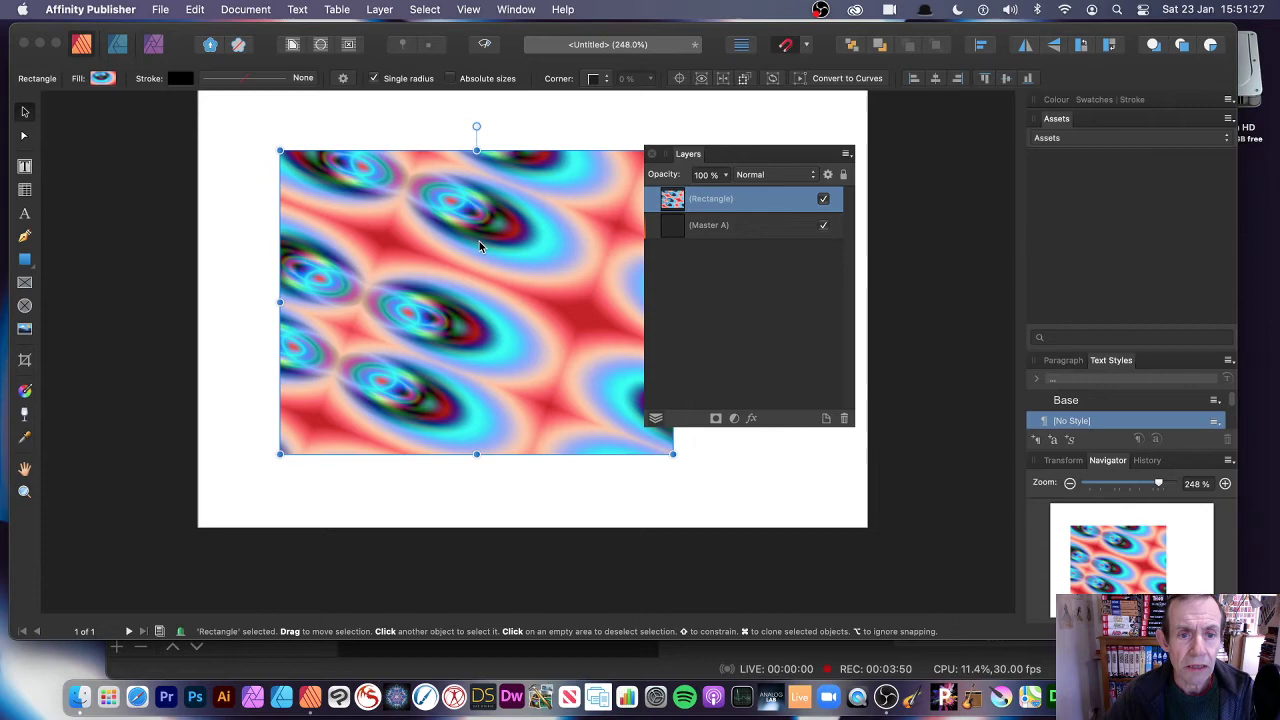
mouse_move(478, 247)
mouse_down()
mouse_move(436, 191)
mouse_move(457, 283)
mouse_move(447, 262)
mouse_up()
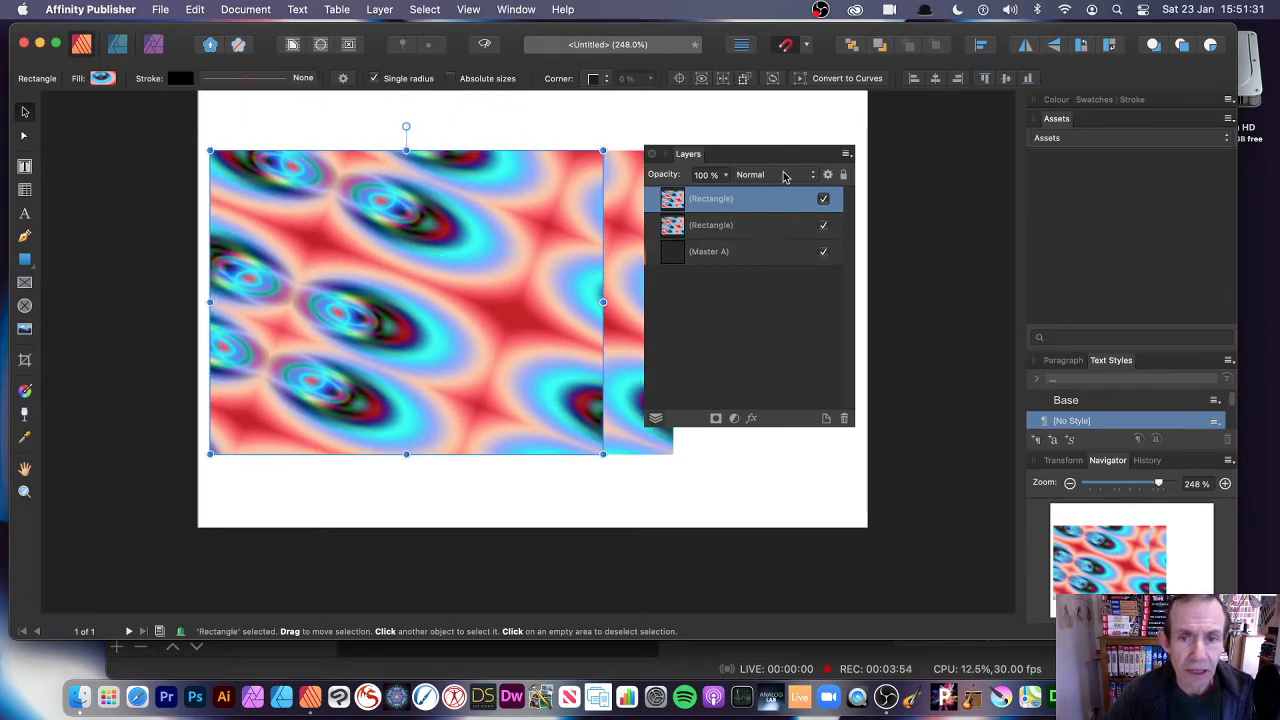
drag(700, 157, 815, 153)
drag(337, 207, 405, 210)
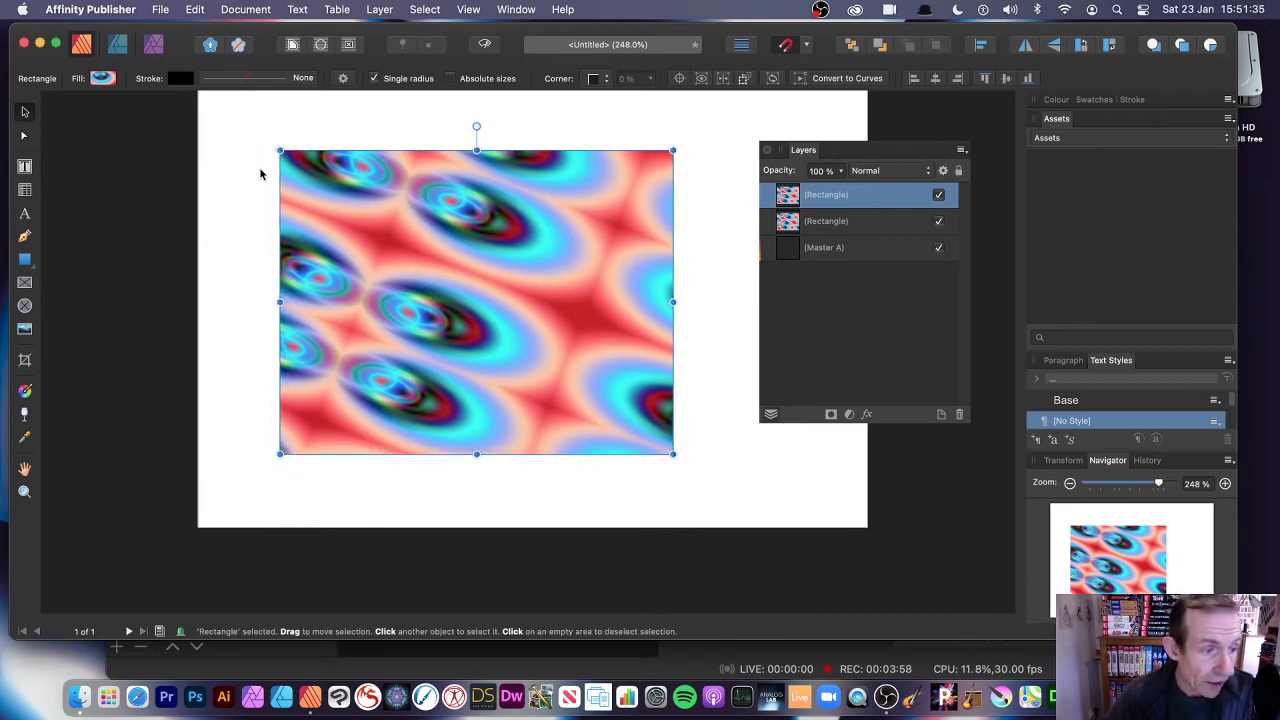
Step: Enlarge, rotate and reposition the top copy's bitmap fill into big soft swirling rings
click(25, 393)
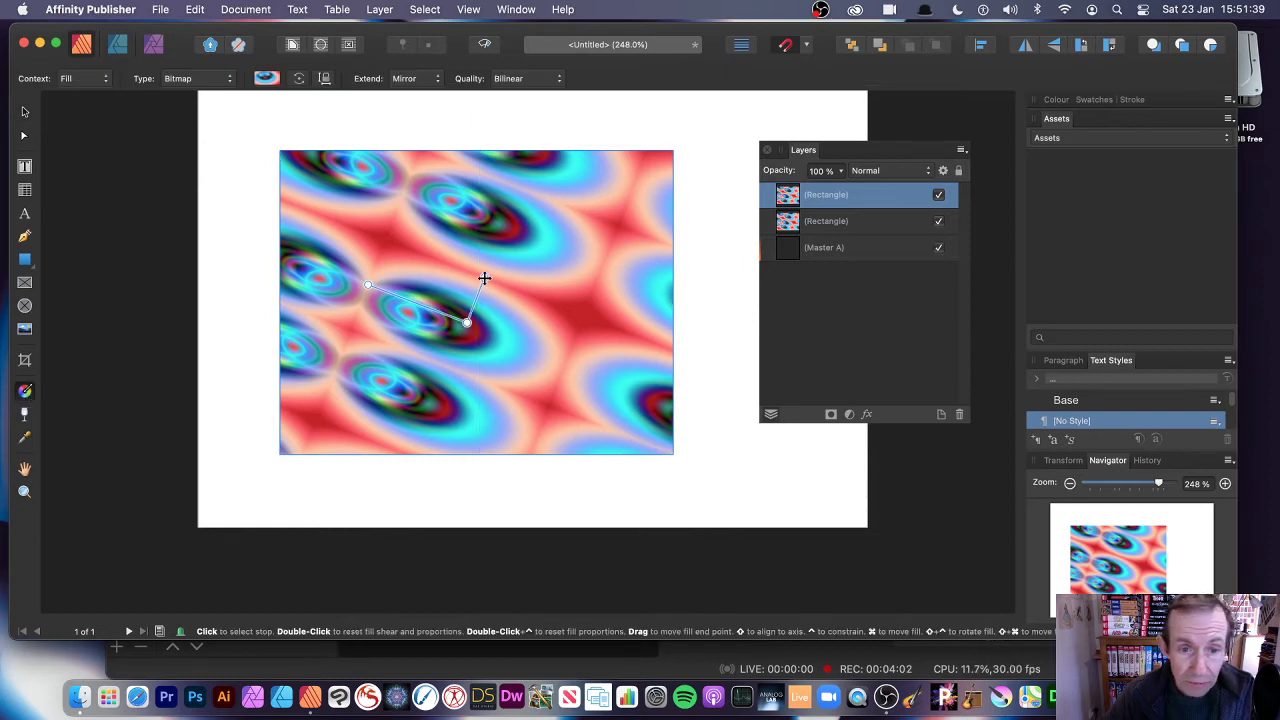
drag(484, 278, 507, 150)
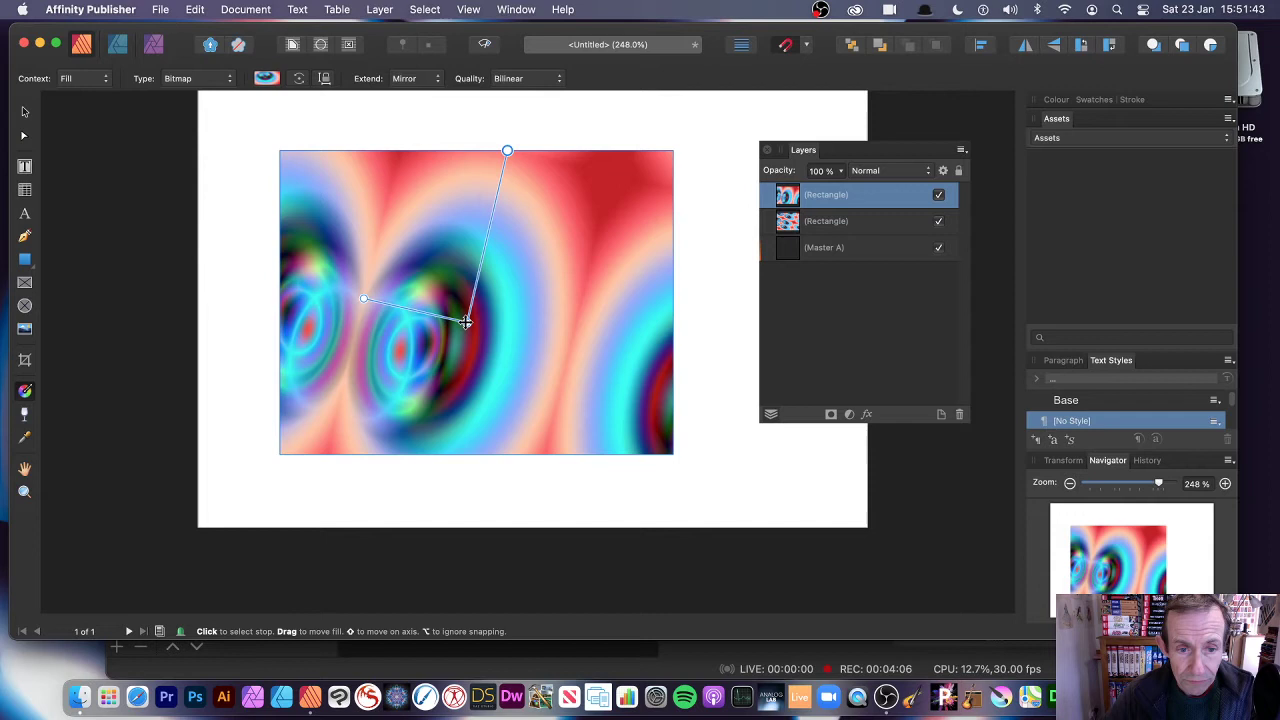
drag(466, 322, 670, 433)
drag(569, 410, 612, 229)
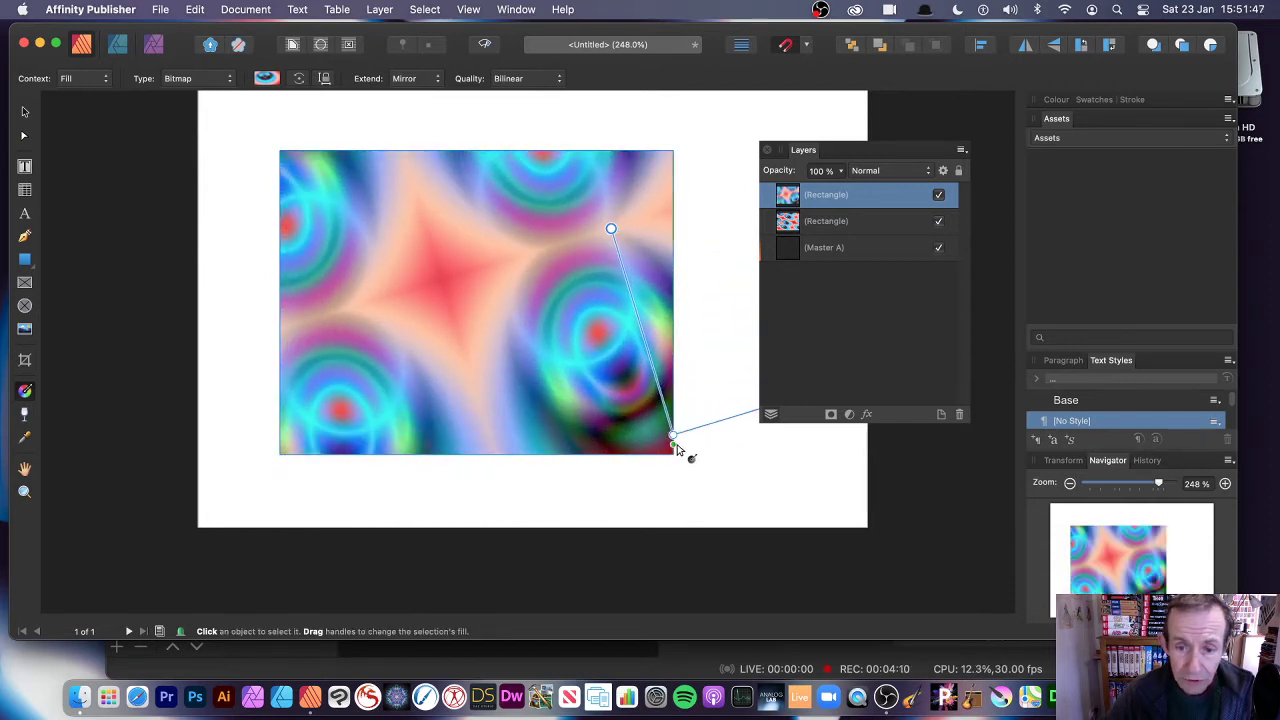
drag(673, 434, 469, 445)
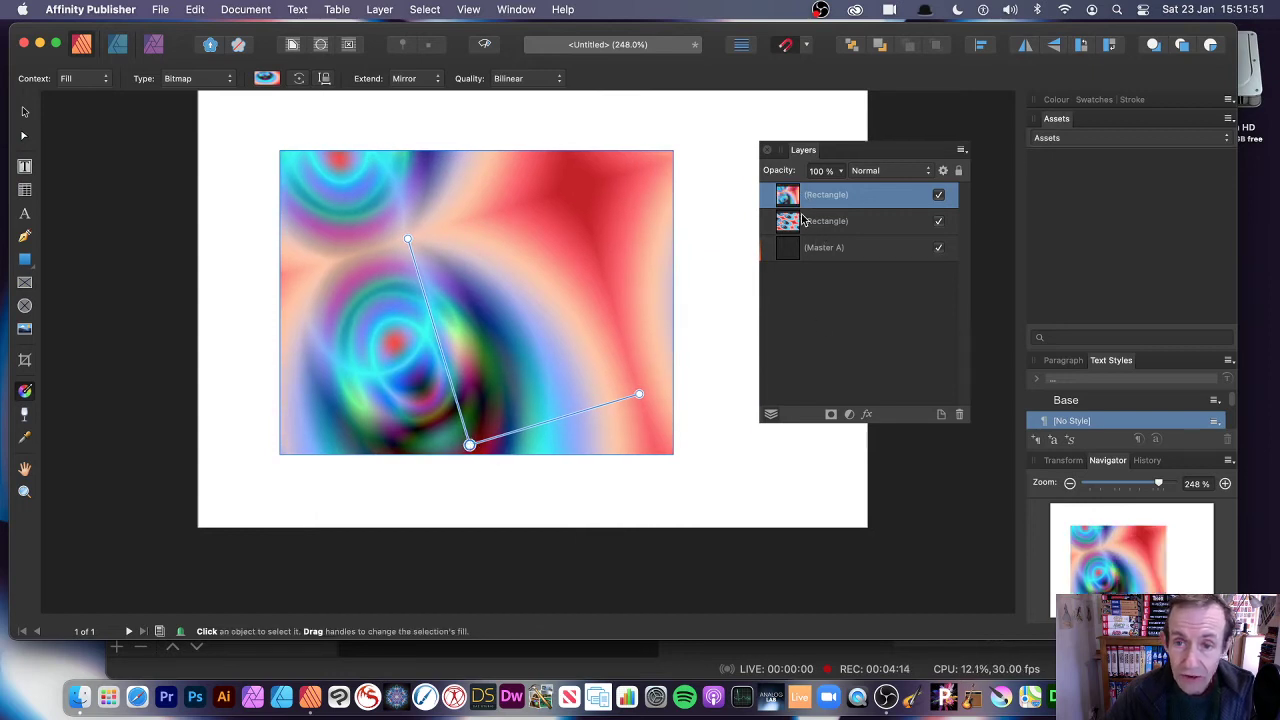
Step: Set the top rectangle to Difference blend mode and rotate and rescale its bitmap fill
click(878, 172)
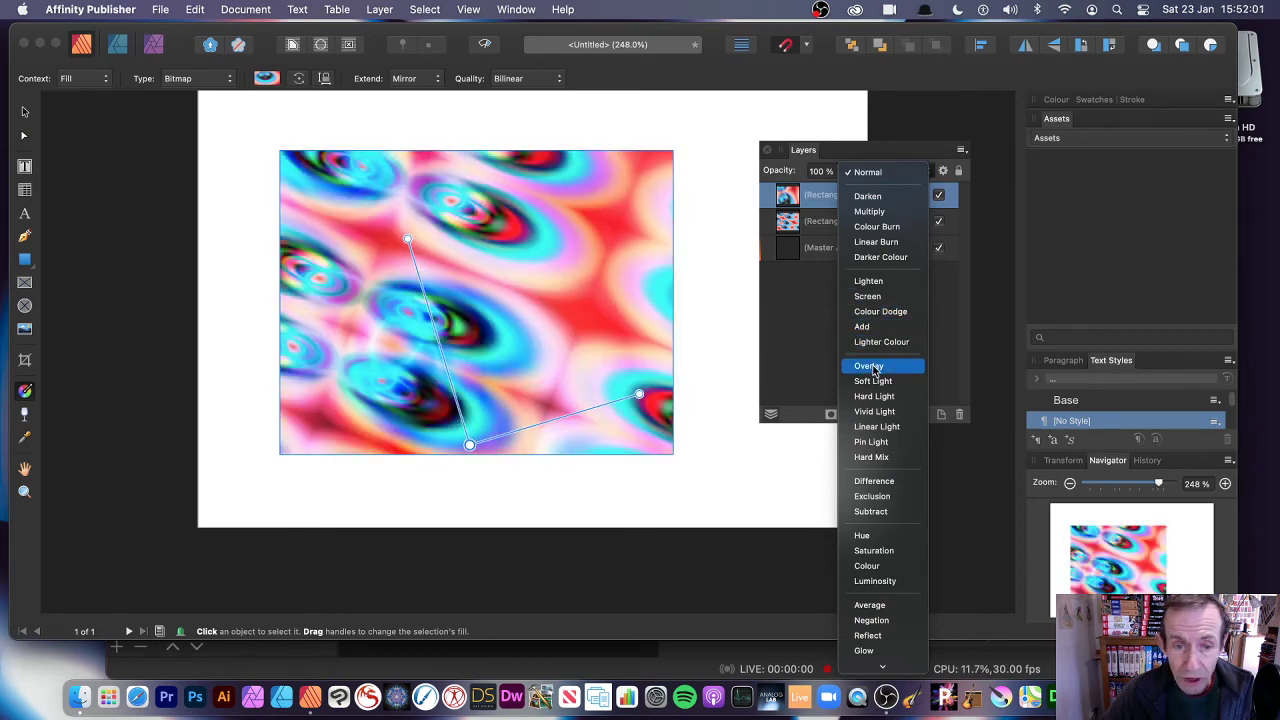
click(874, 481)
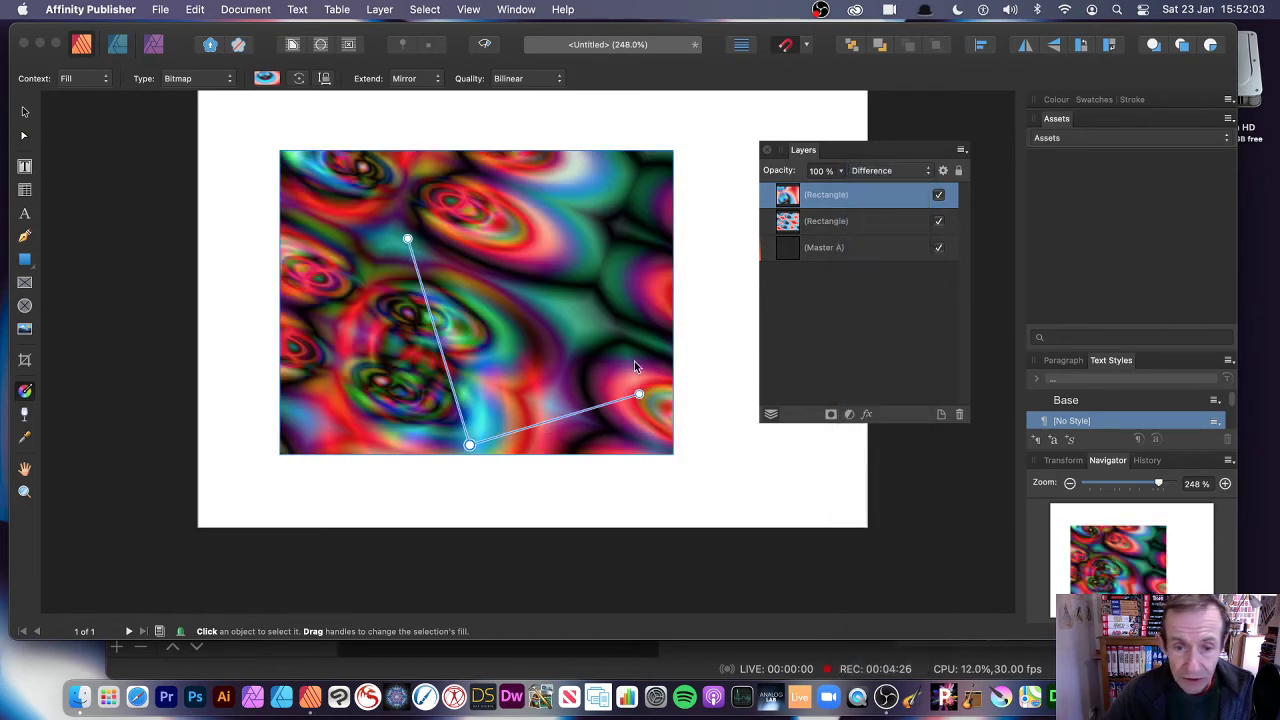
drag(639, 394, 548, 345)
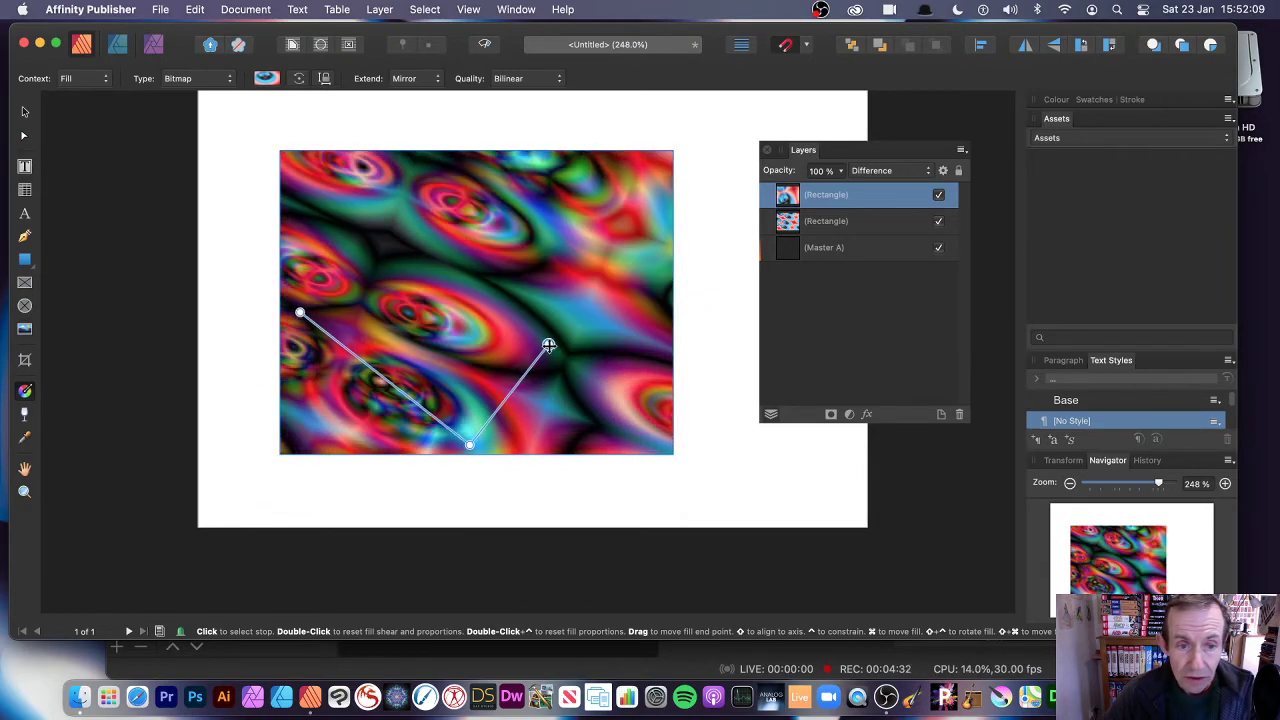
Step: Select both pattern rectangles and group them with Layer > Group
click(24, 111)
click(214, 131)
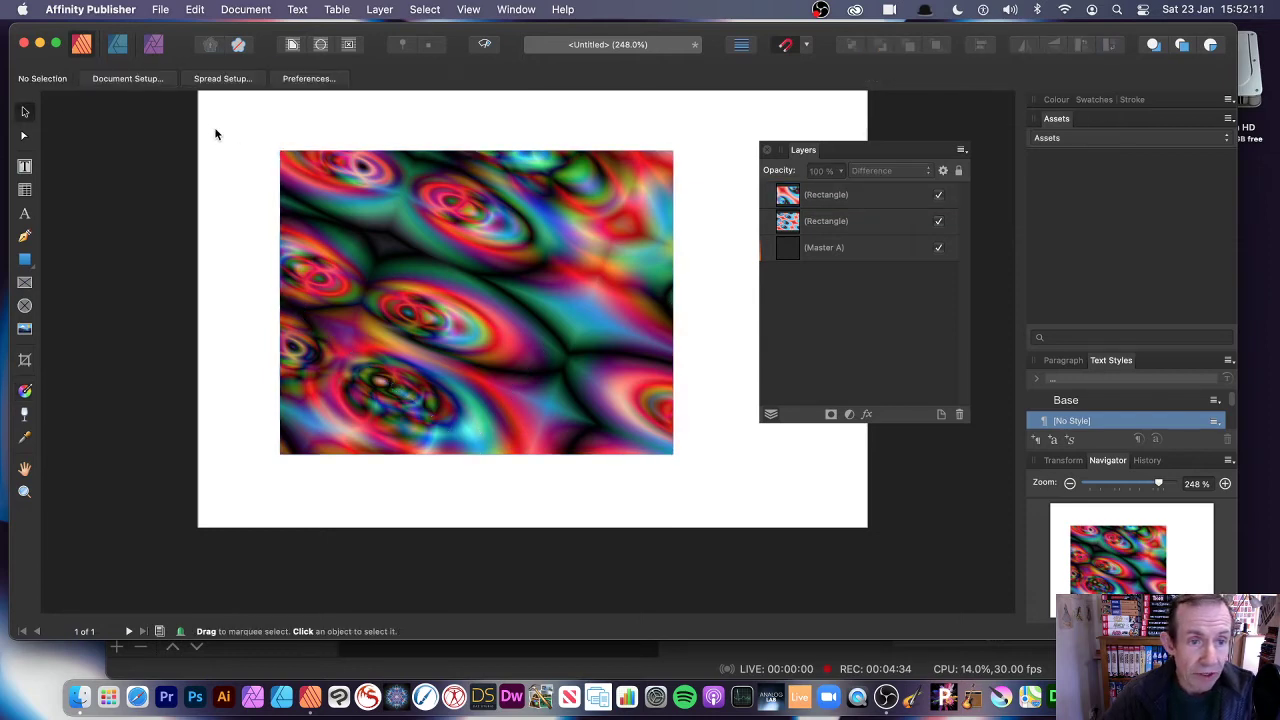
drag(226, 119, 723, 502)
drag(575, 321, 552, 306)
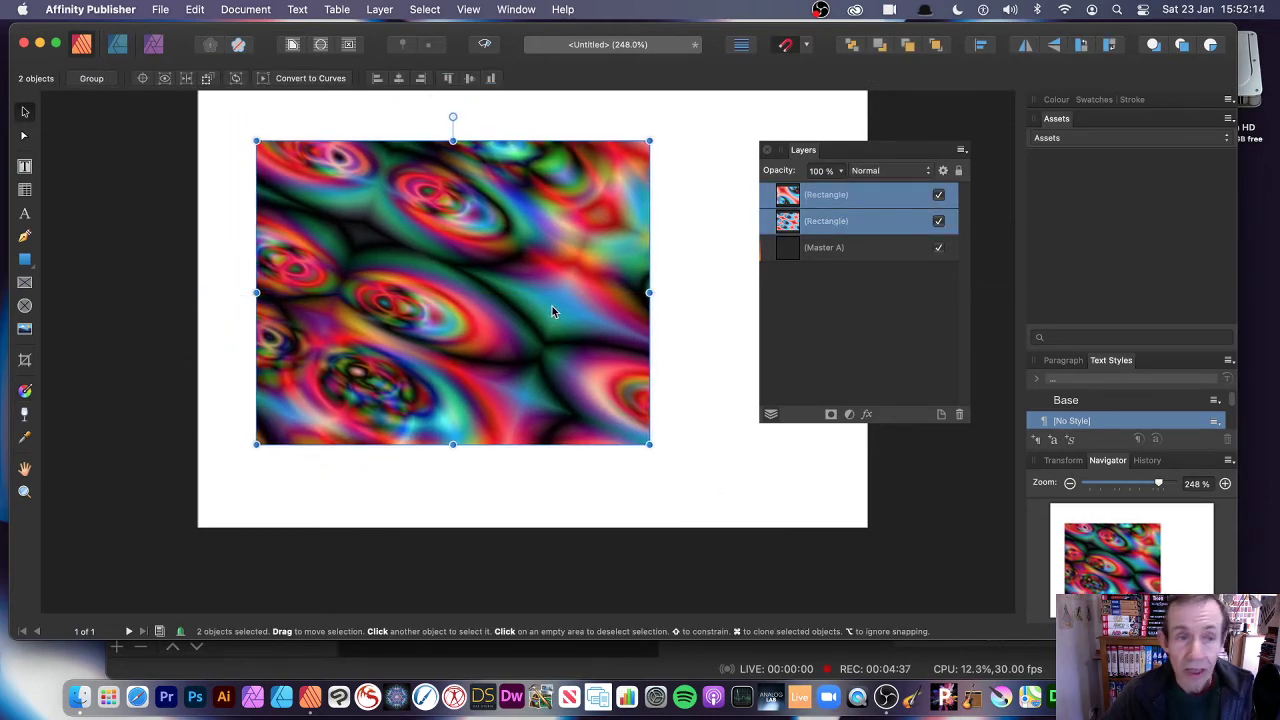
click(380, 10)
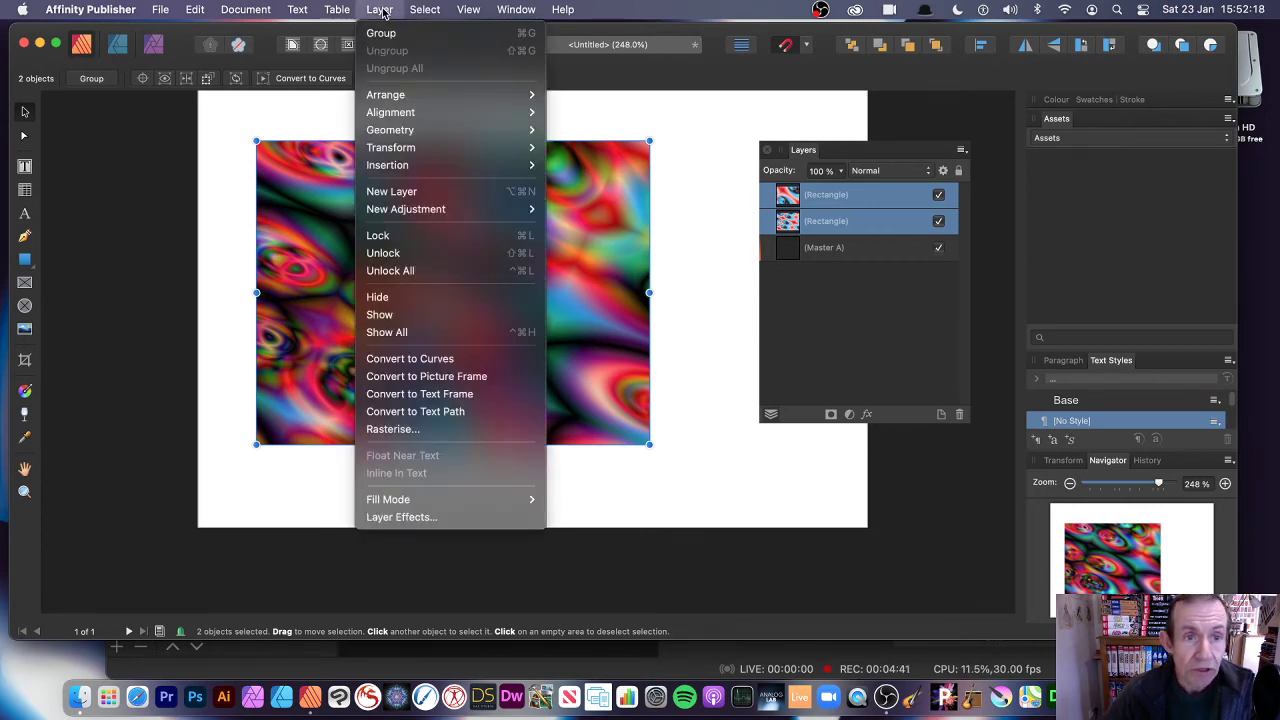
click(371, 37)
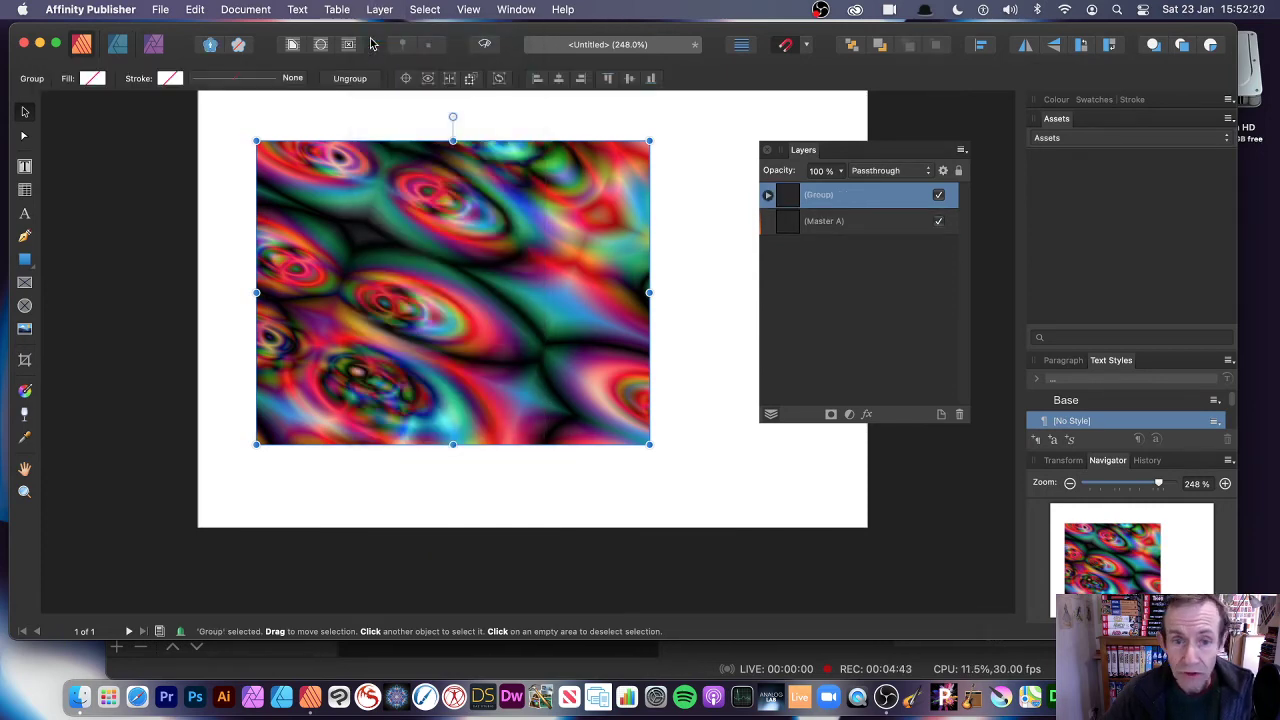
Step: Expand the group in the Layers panel and nudge it slightly right
click(767, 196)
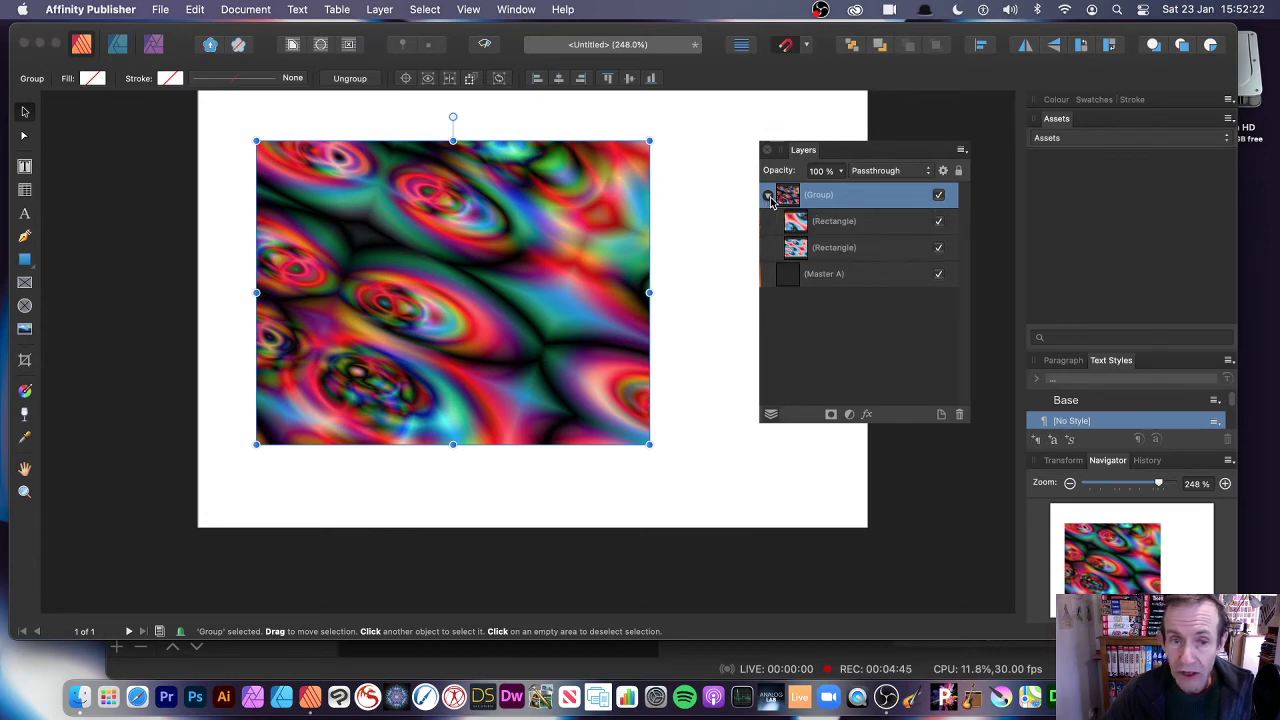
click(618, 140)
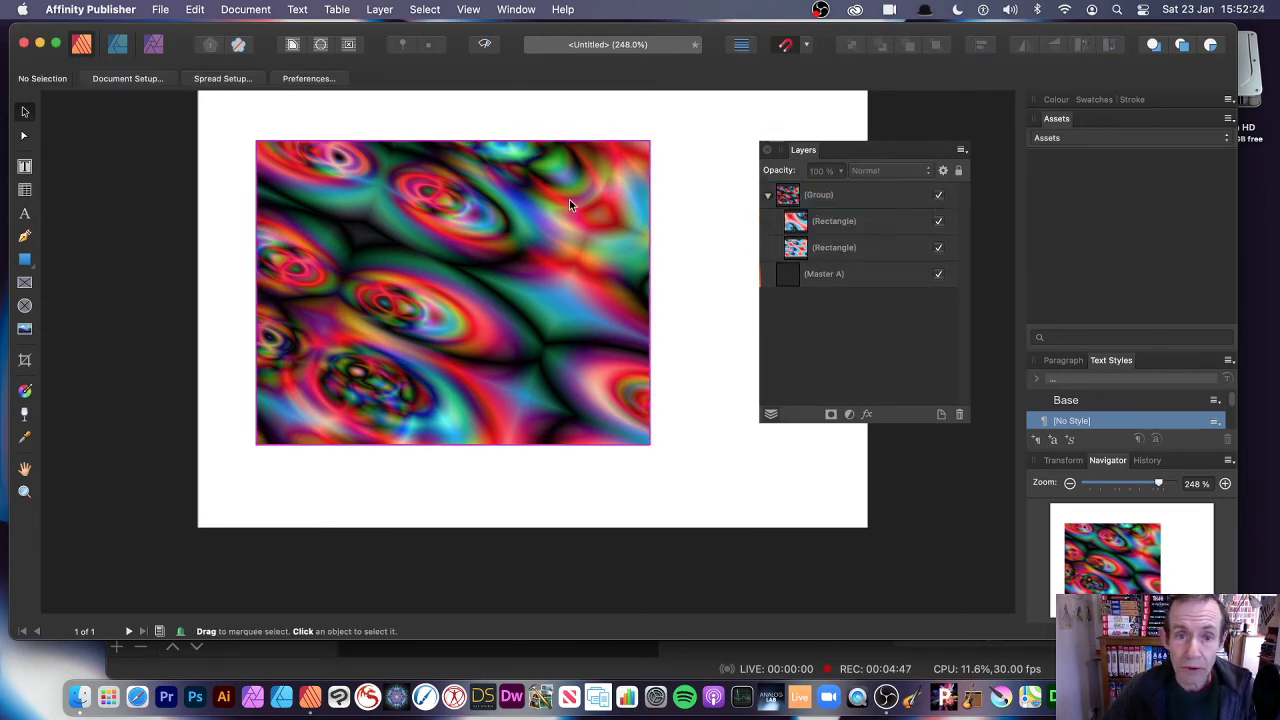
mouse_move(569, 199)
mouse_down()
mouse_move(684, 309)
mouse_move(593, 199)
mouse_up()
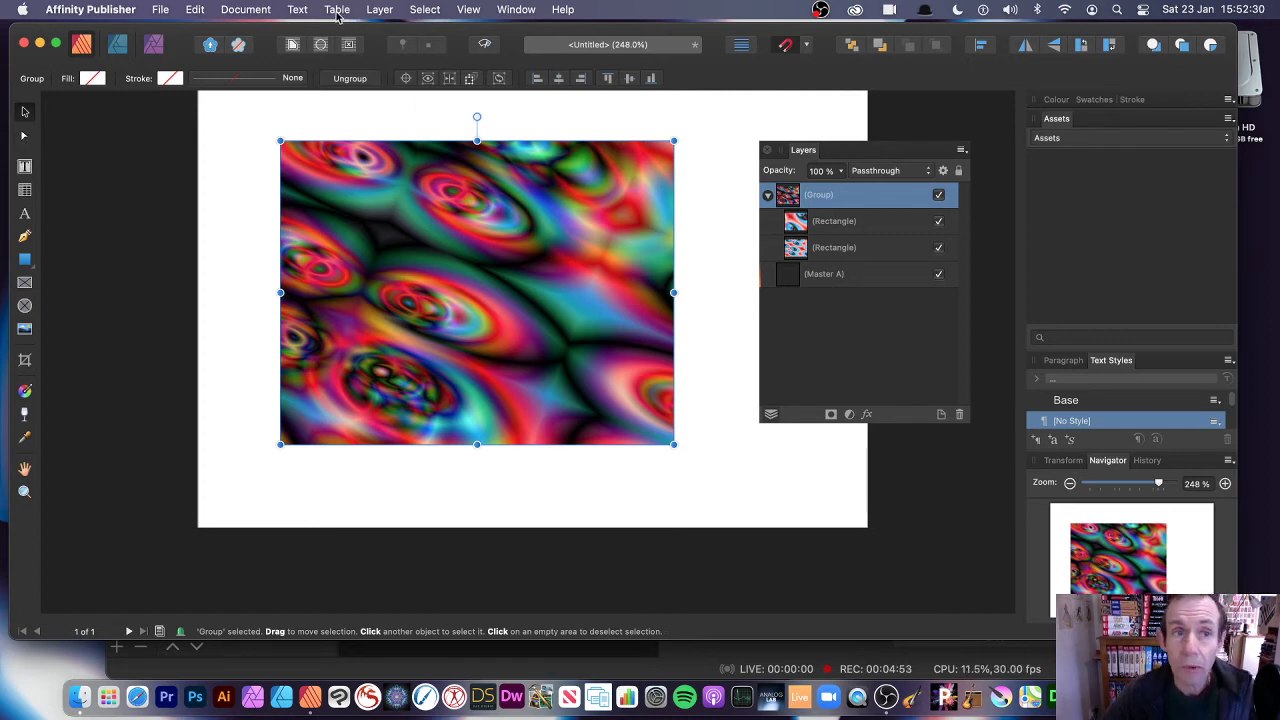
Step: Convert the upper rectangle inside the group to curves
click(388, 10)
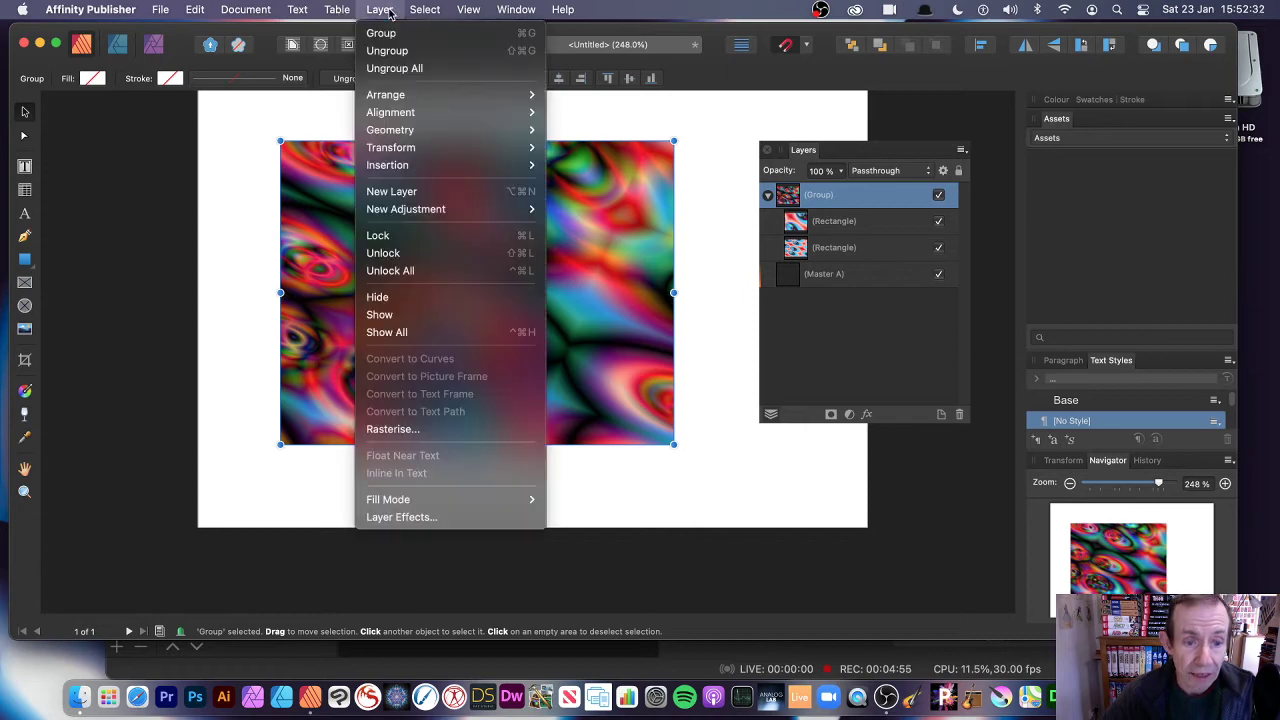
click(792, 440)
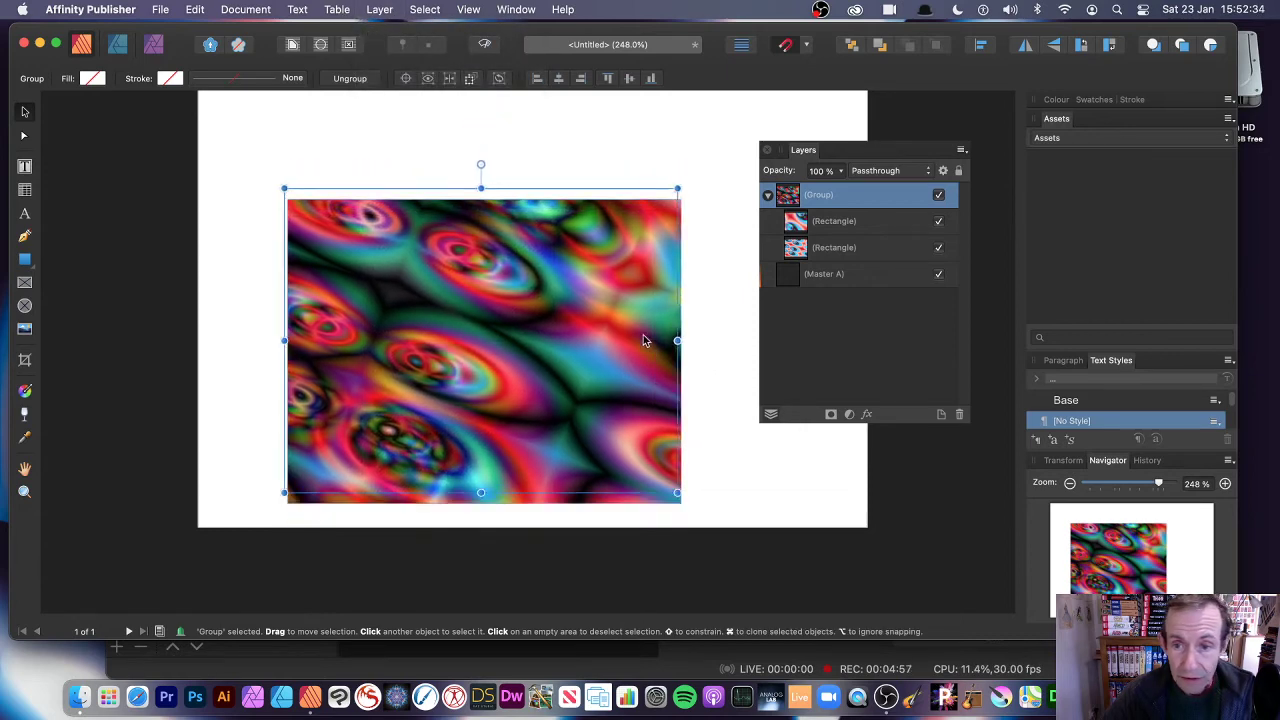
click(786, 224)
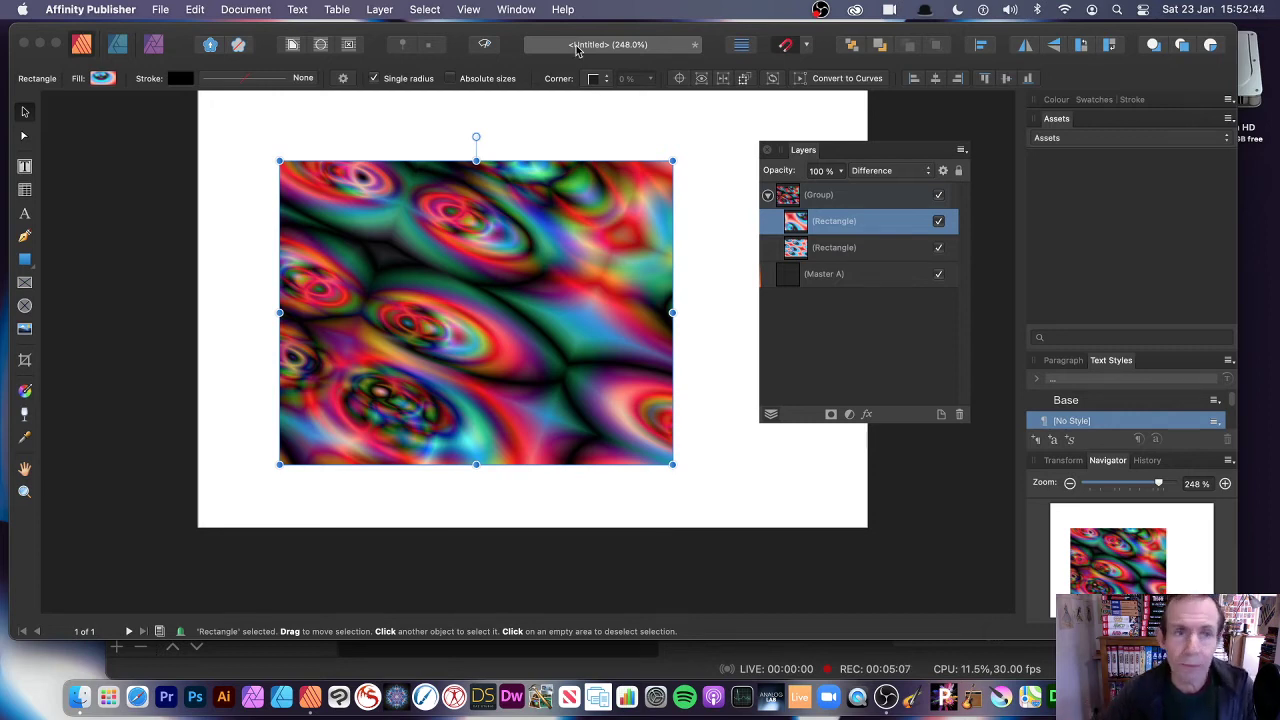
click(378, 10)
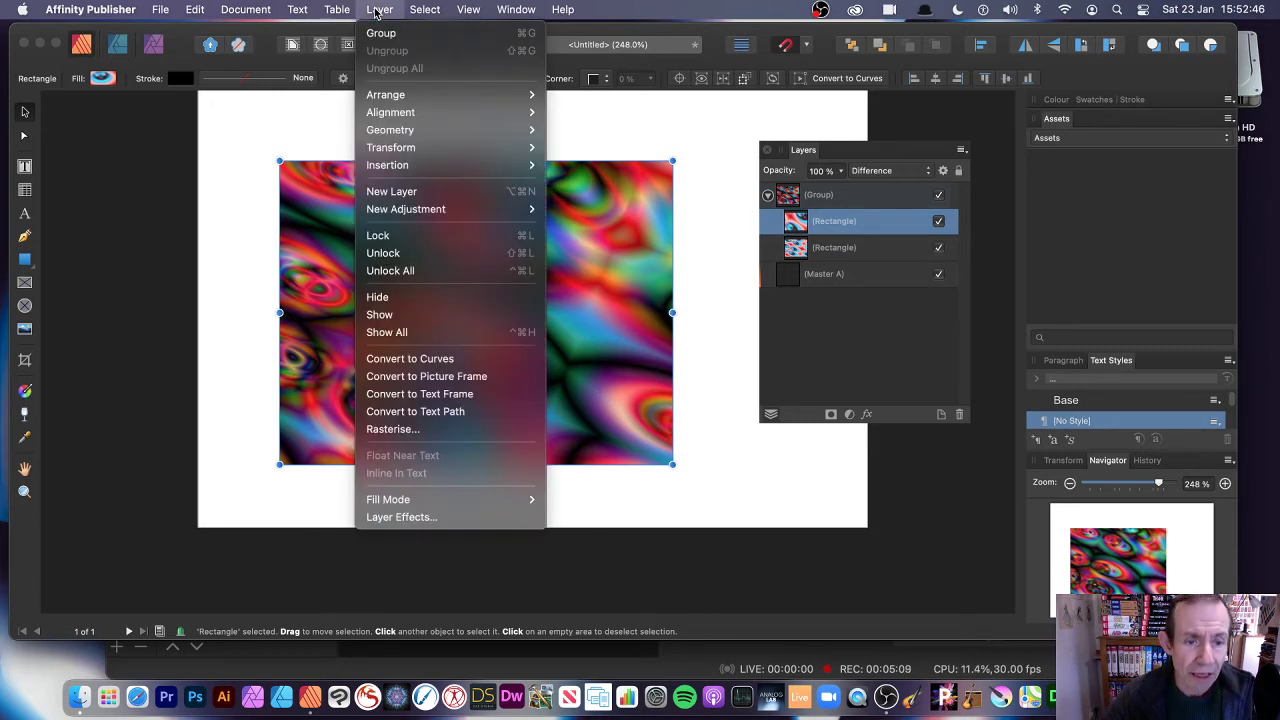
click(443, 360)
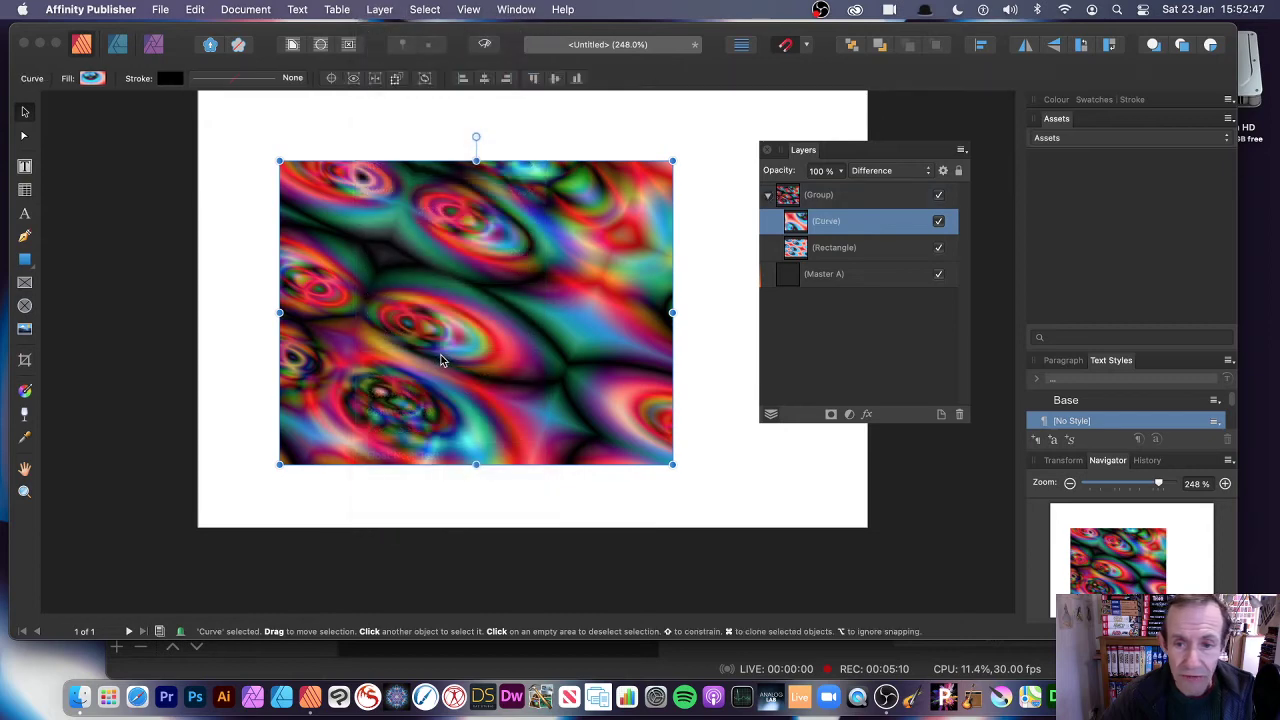
Step: Convert the lower rectangle to curves as well, then reselect the upper curve
click(834, 248)
click(381, 12)
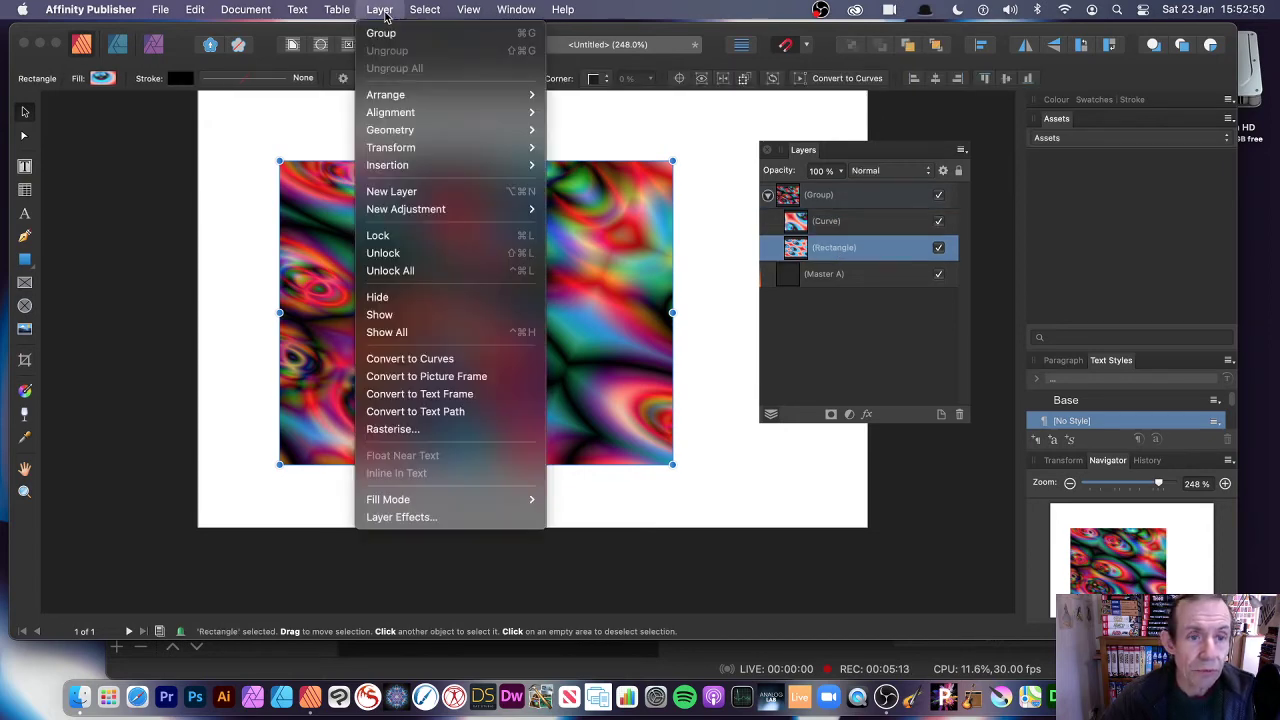
click(440, 359)
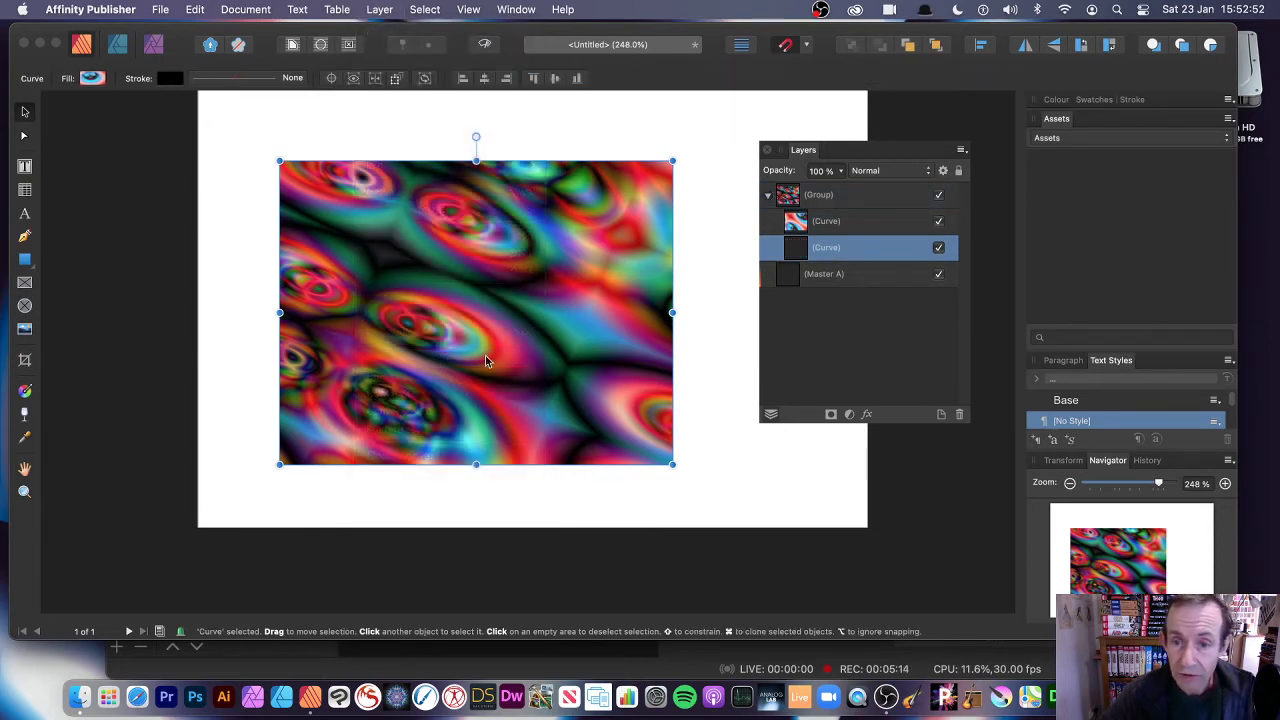
click(795, 221)
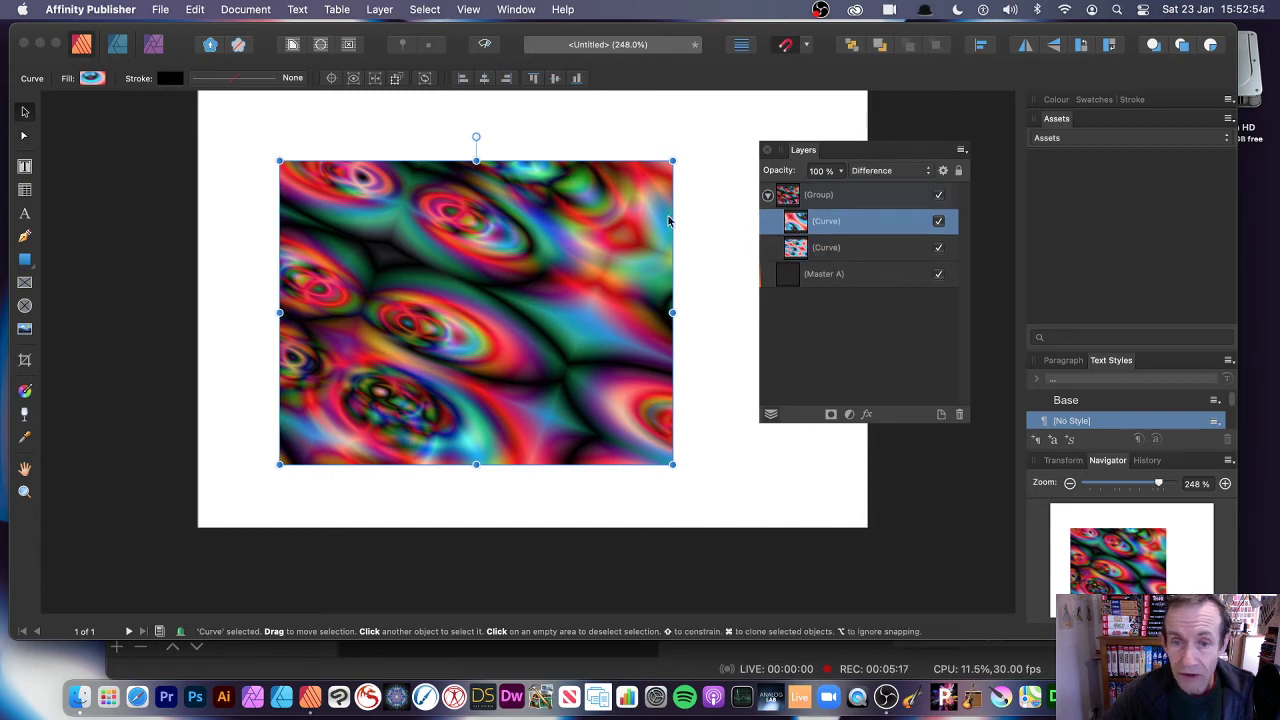
Step: Undo a trial corner-node drag, then shorten the top curve from its upper edge
click(25, 136)
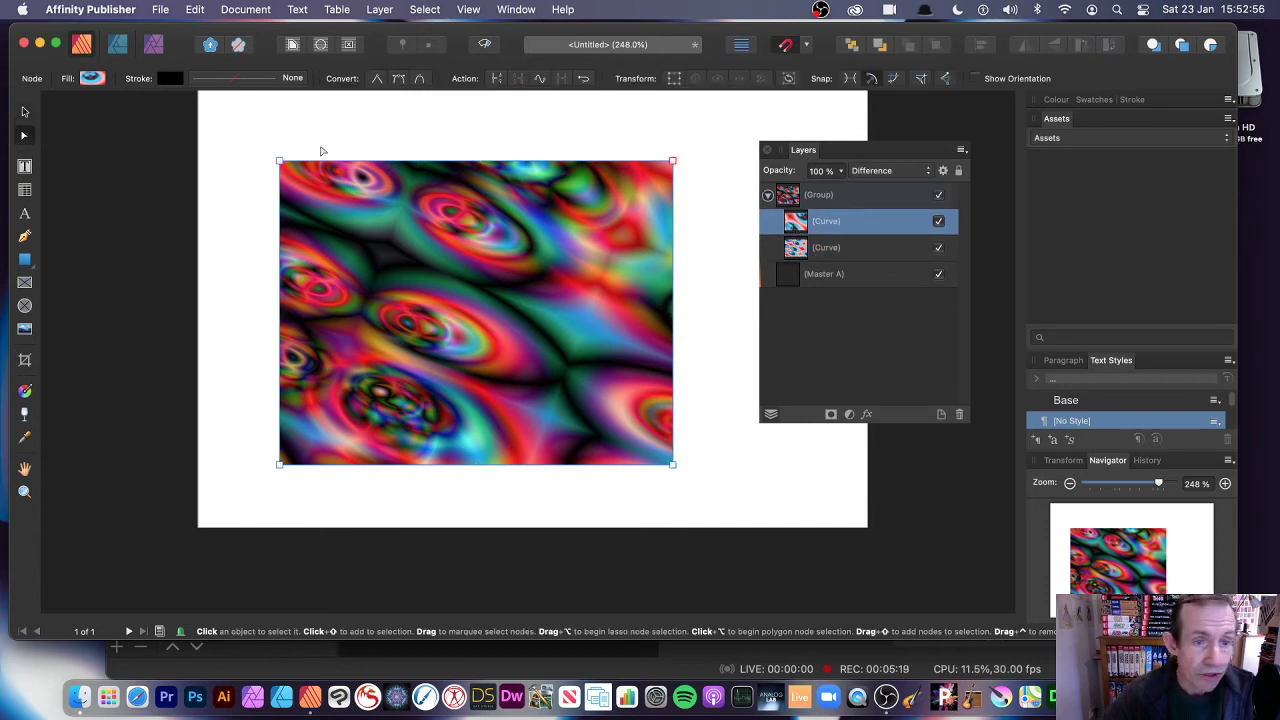
drag(279, 161, 492, 252)
key(super+z)
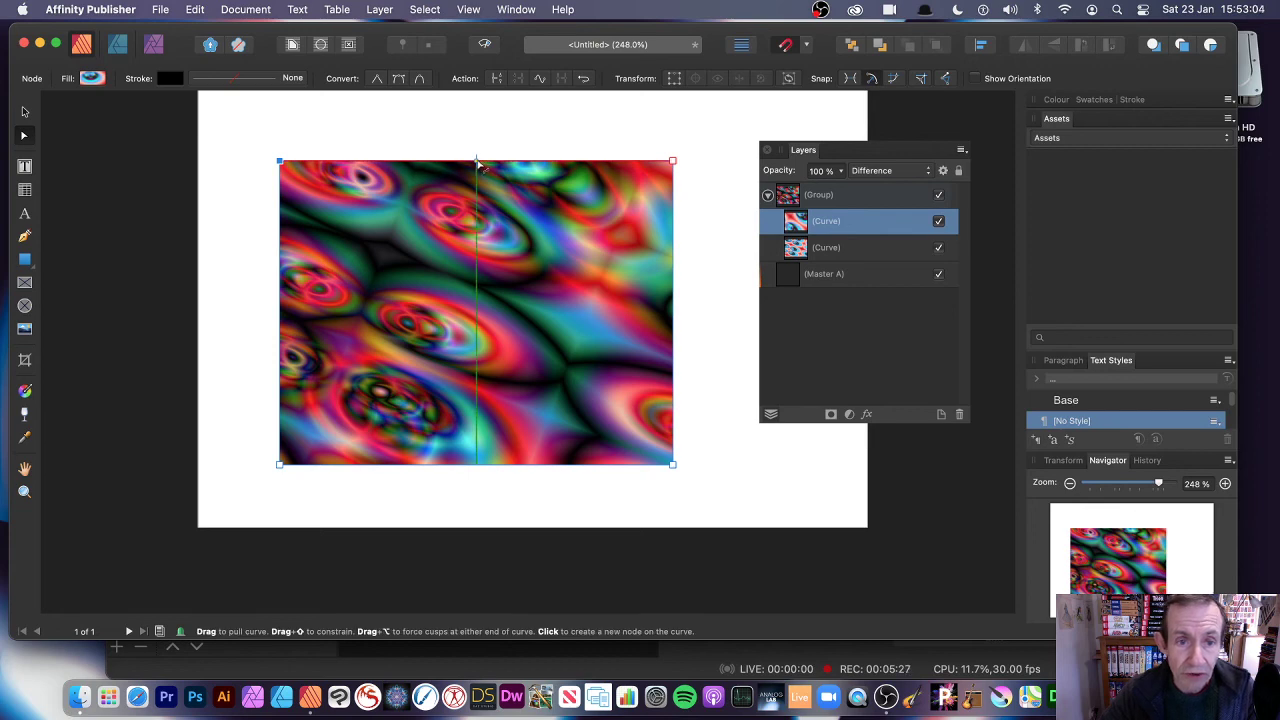
key(v)
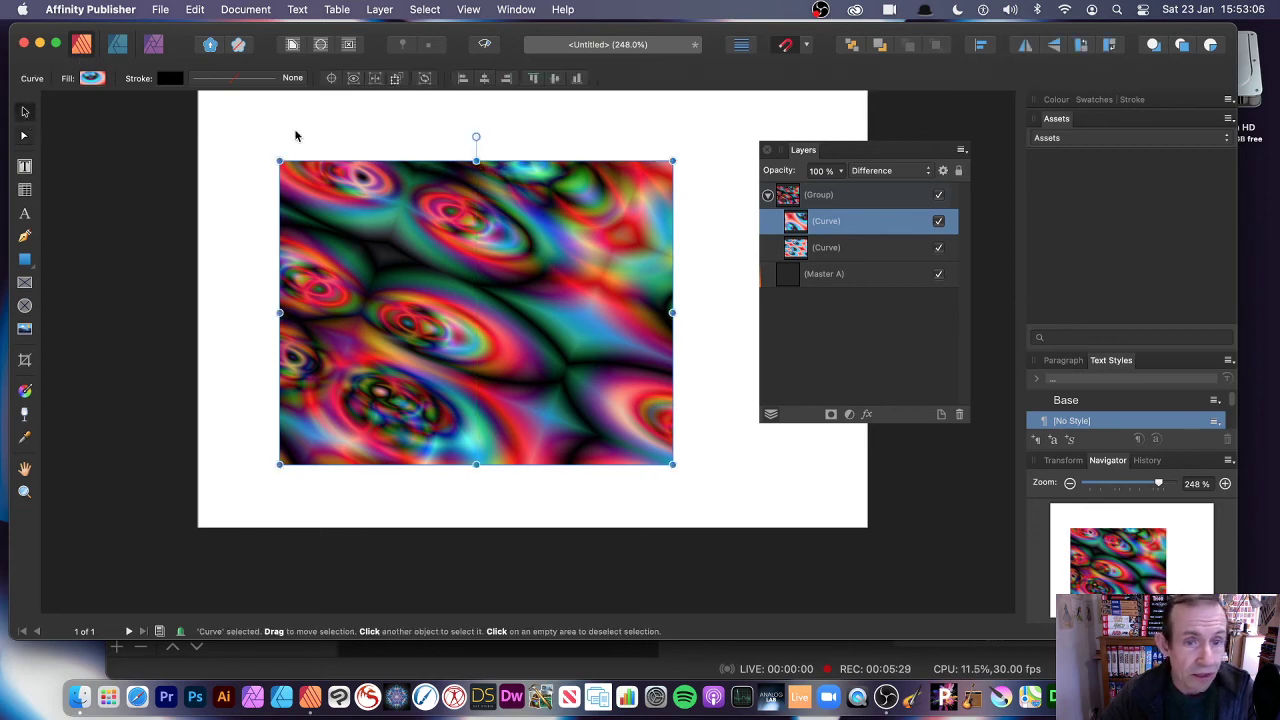
drag(476, 160, 479, 268)
Step: Drag the top curve's nodes into a peak and angled edge, then select both curves
key(a)
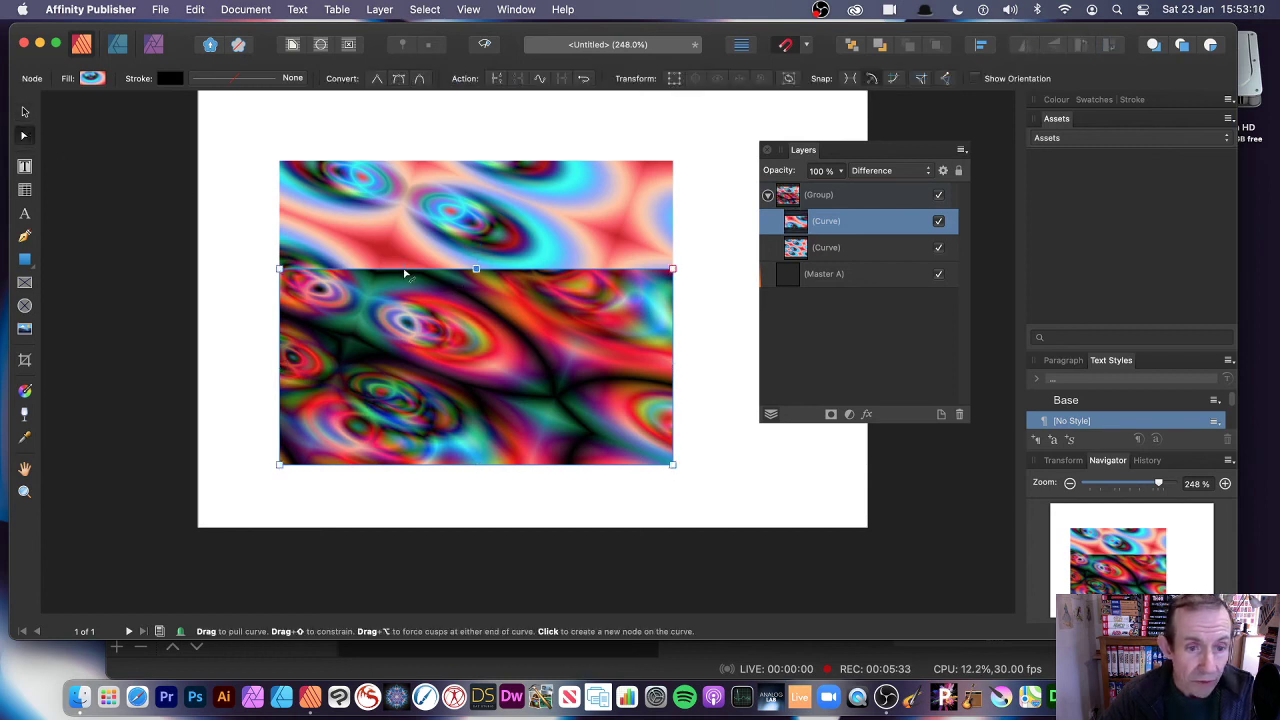
drag(405, 272, 558, 176)
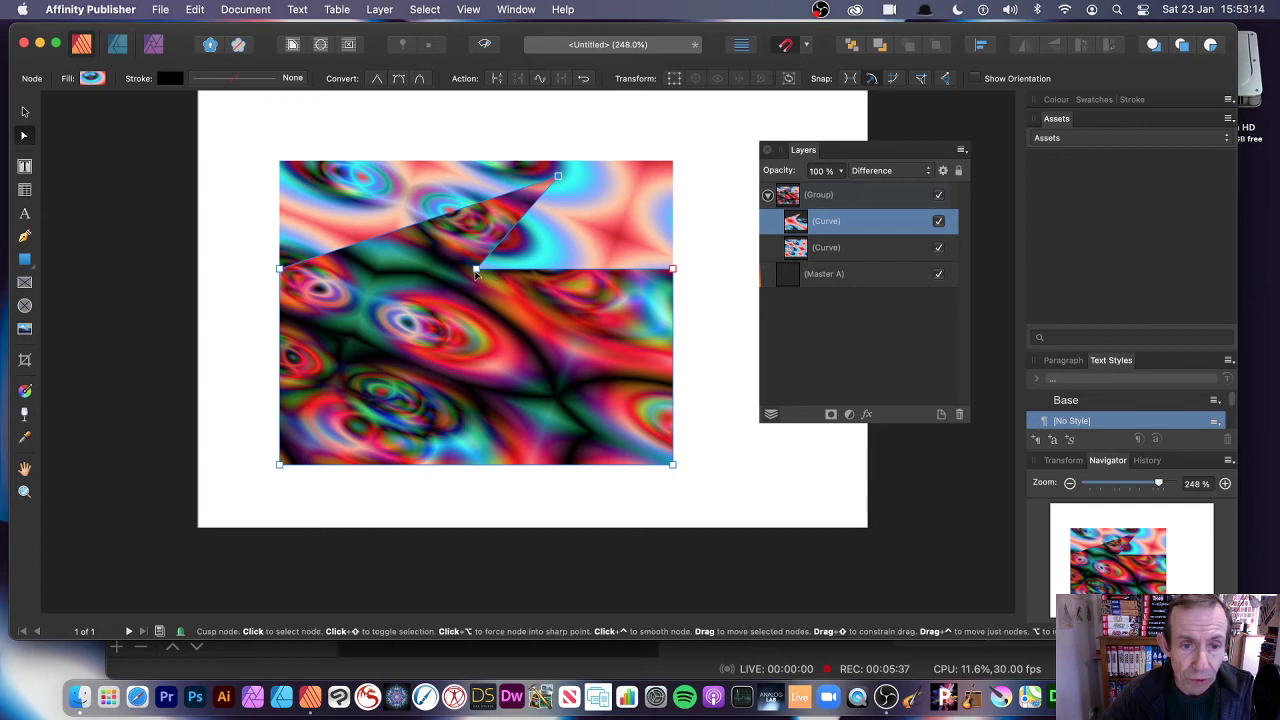
drag(477, 283, 498, 325)
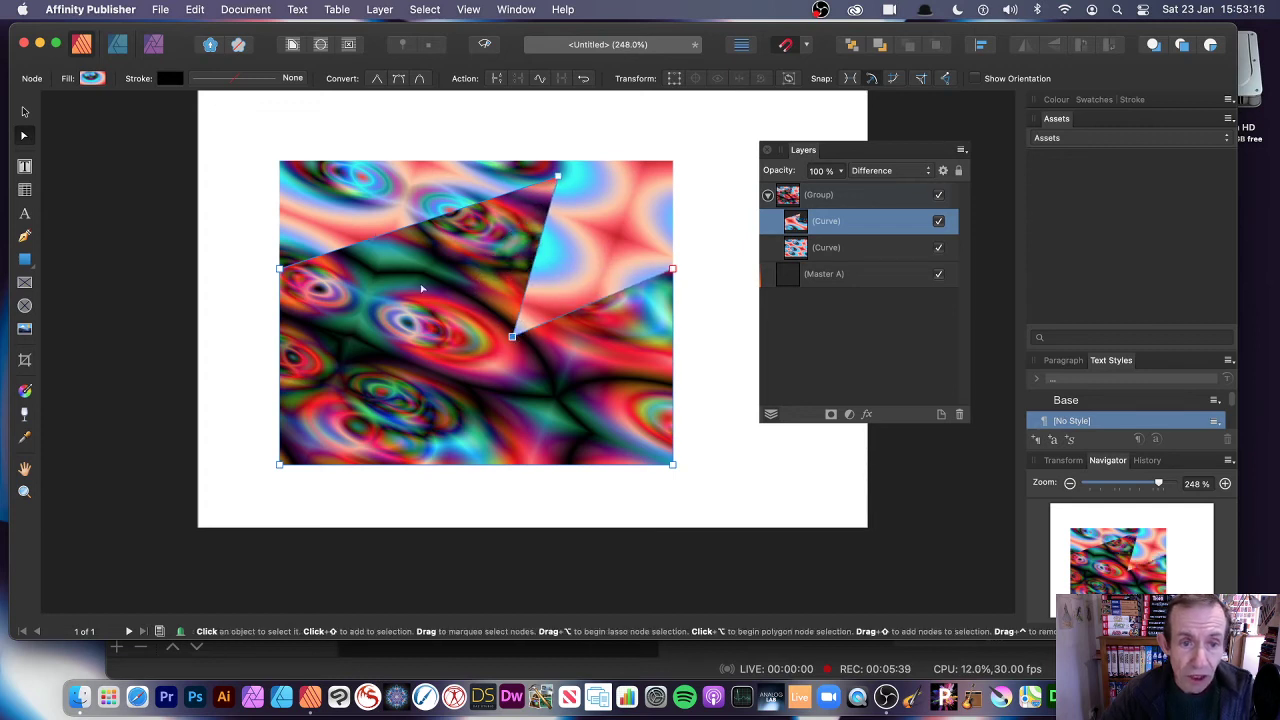
click(25, 112)
drag(231, 153, 694, 497)
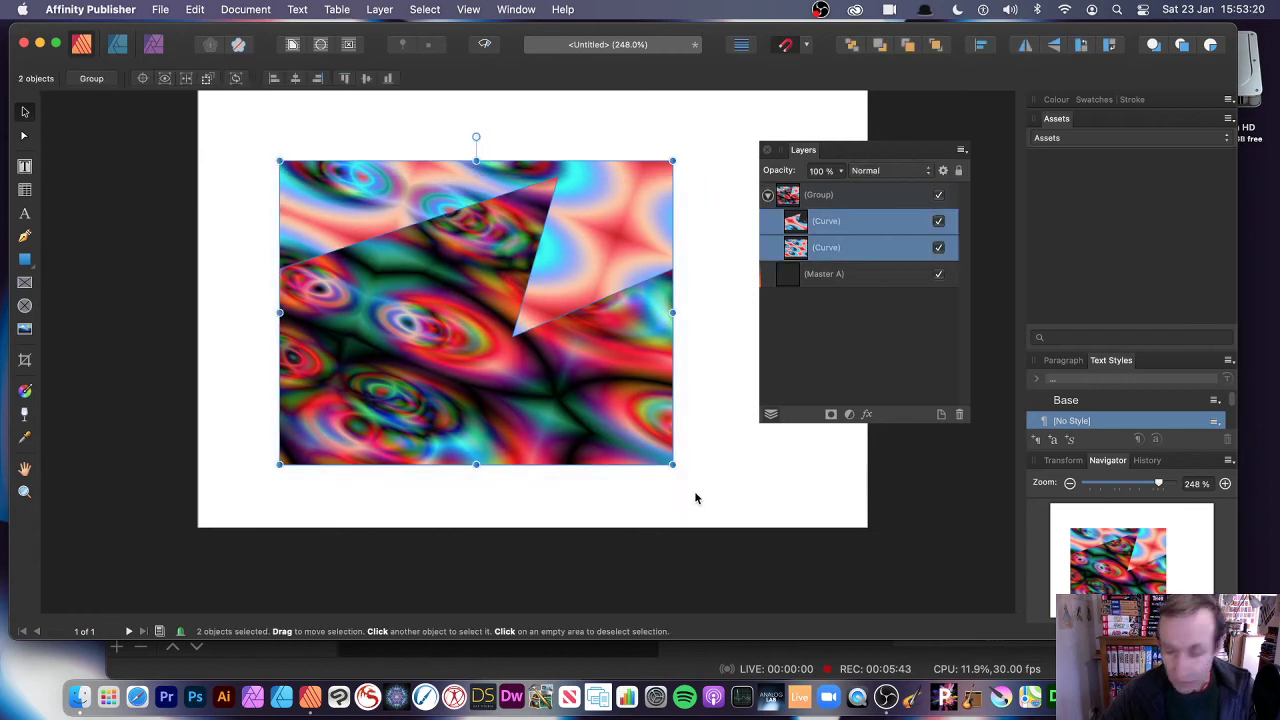
Step: Delete both selected curves and open the app menu to see the personas
key(Delete)
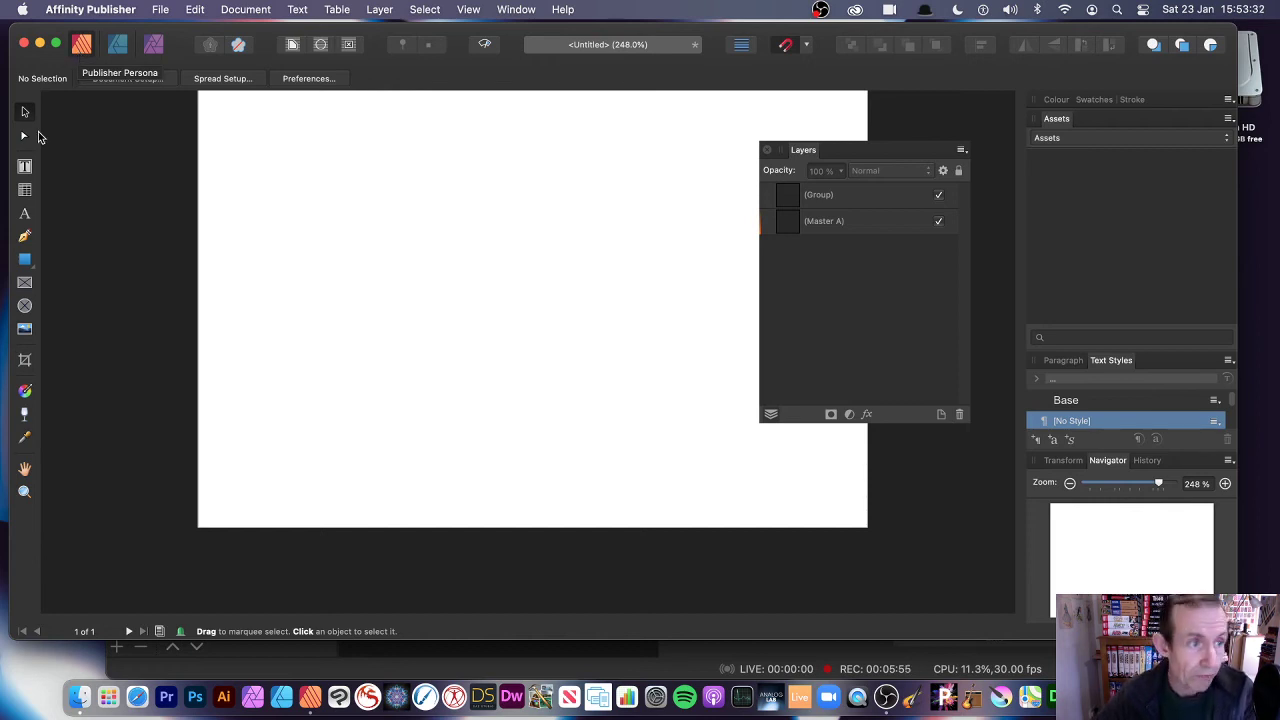
click(127, 8)
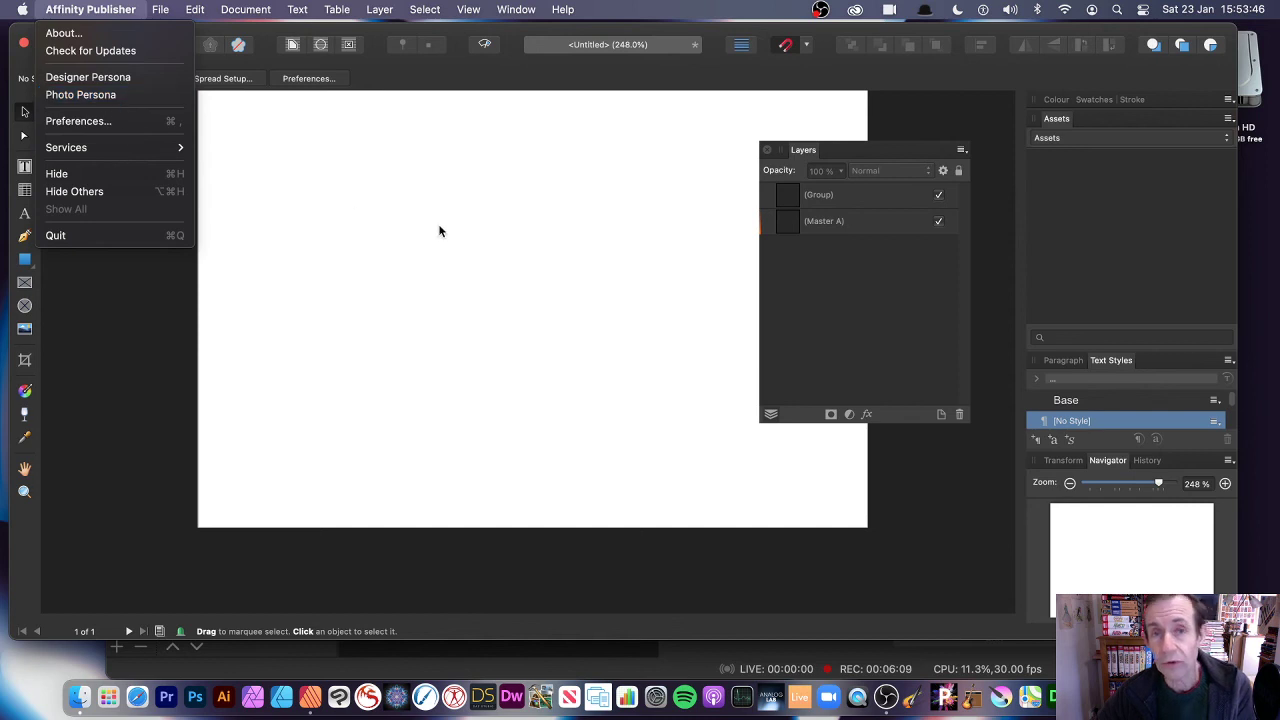
Step: Dismiss the app menu without choosing a persona
click(628, 269)
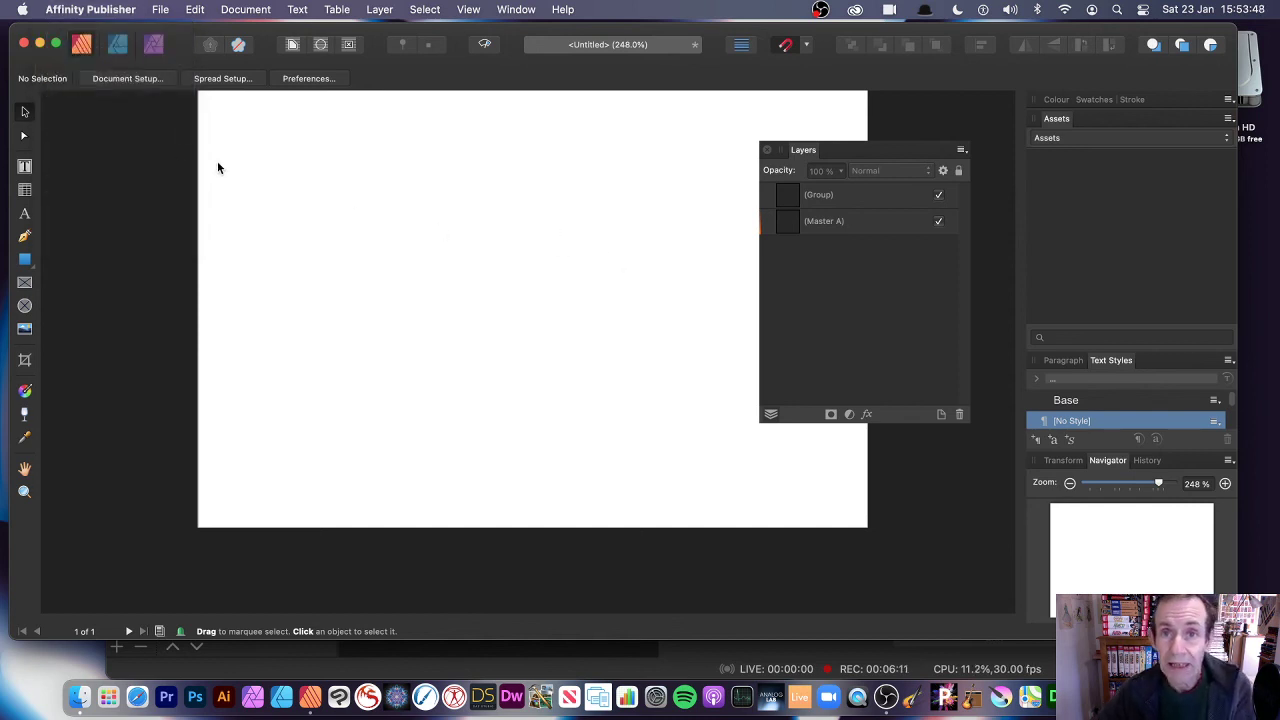